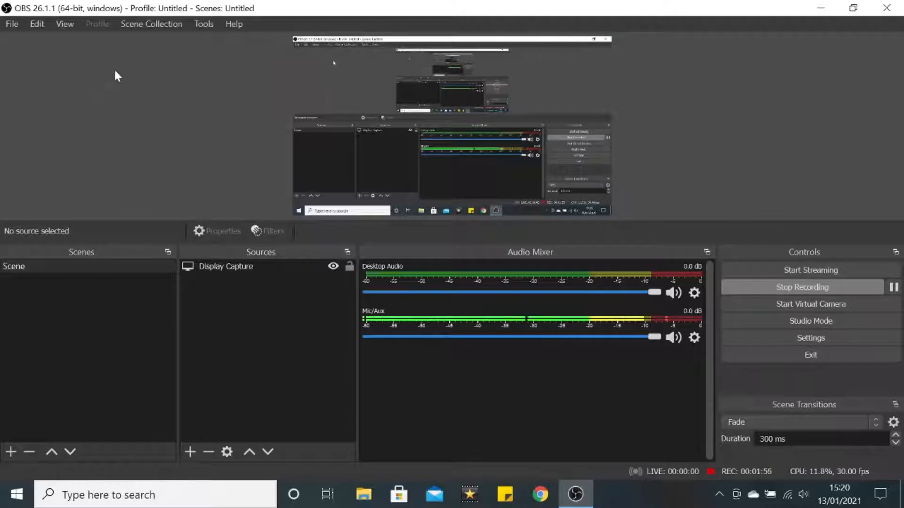
Open Paint 3D and start a new blank project
click(17, 495)
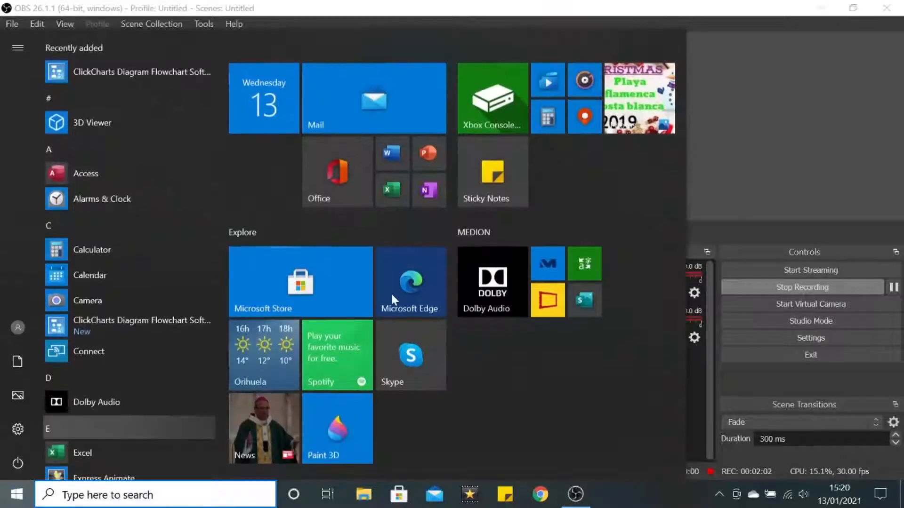
click(335, 426)
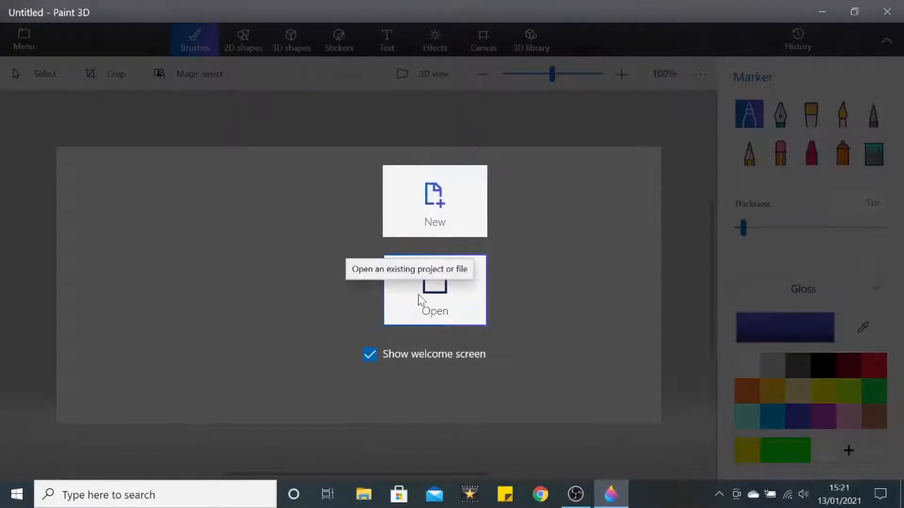
click(430, 208)
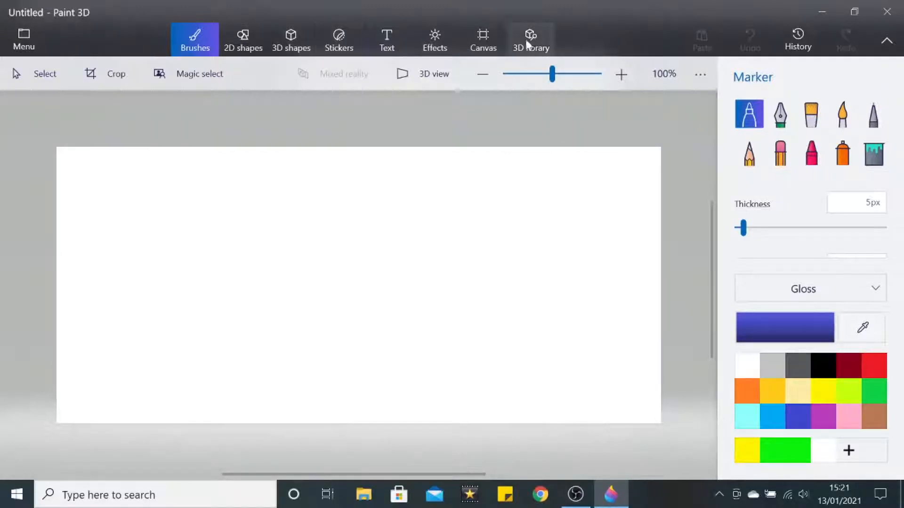
Draw a long, horizontal 2D rounded rectangle with a solid black 10px outline across the middle of the canvas
click(244, 42)
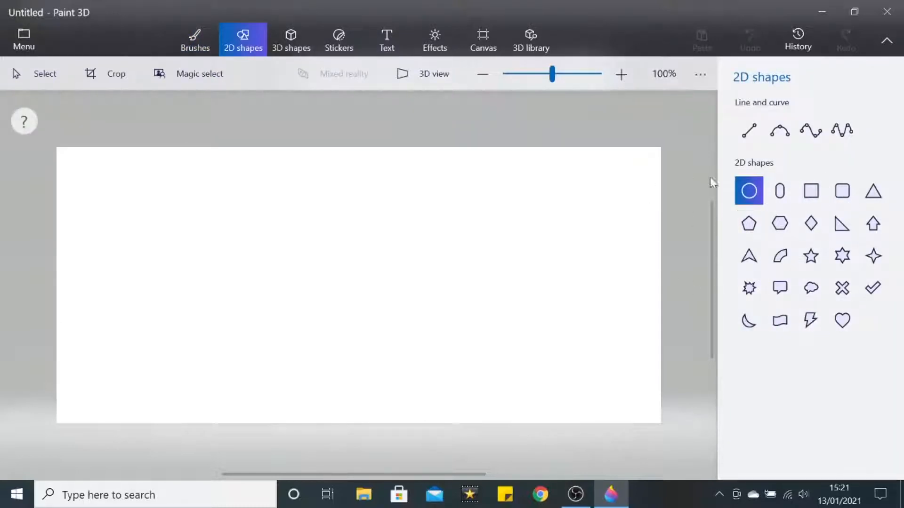
click(840, 190)
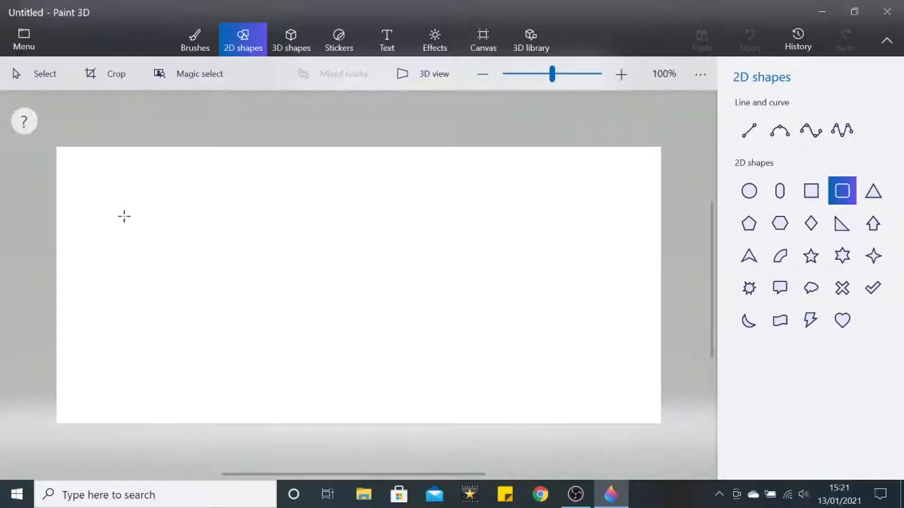
mouse_move(125, 272)
mouse_down()
mouse_move(151, 295)
mouse_move(365, 305)
mouse_move(381, 369)
mouse_move(376, 244)
mouse_move(544, 256)
mouse_move(547, 358)
mouse_move(529, 292)
mouse_up()
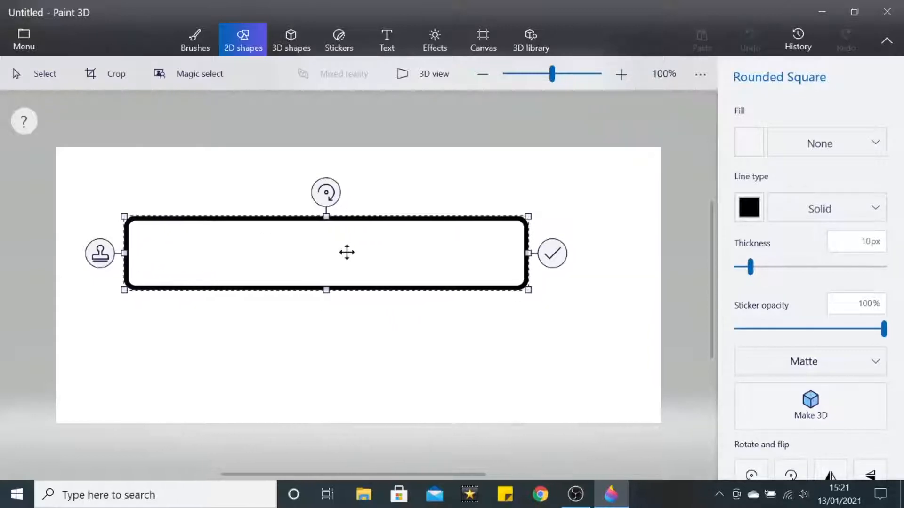
drag(347, 252, 318, 264)
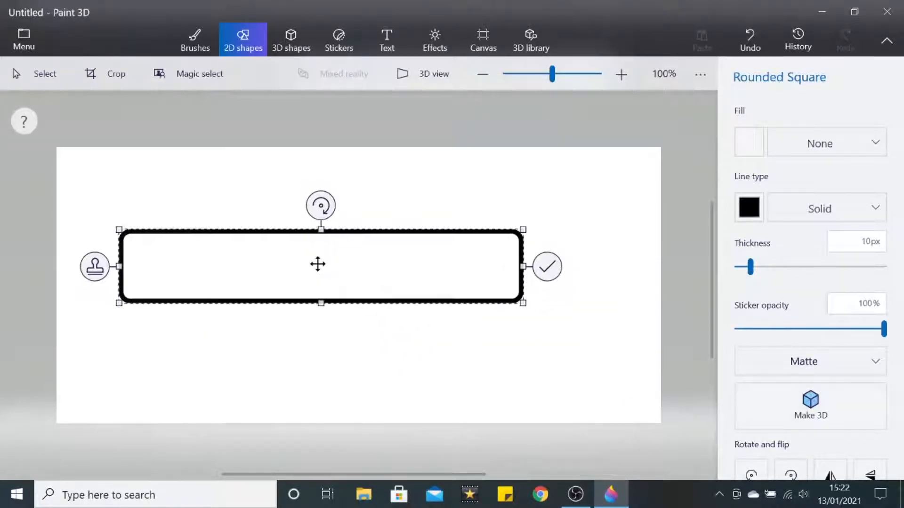
click(496, 185)
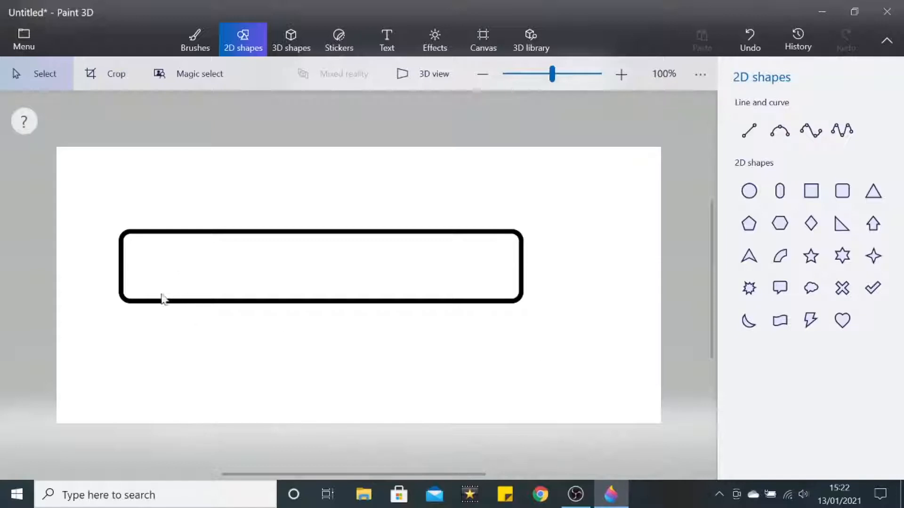
Add a small rounded square with a 10px black outline and fit it inside the left end of the long bar
click(849, 195)
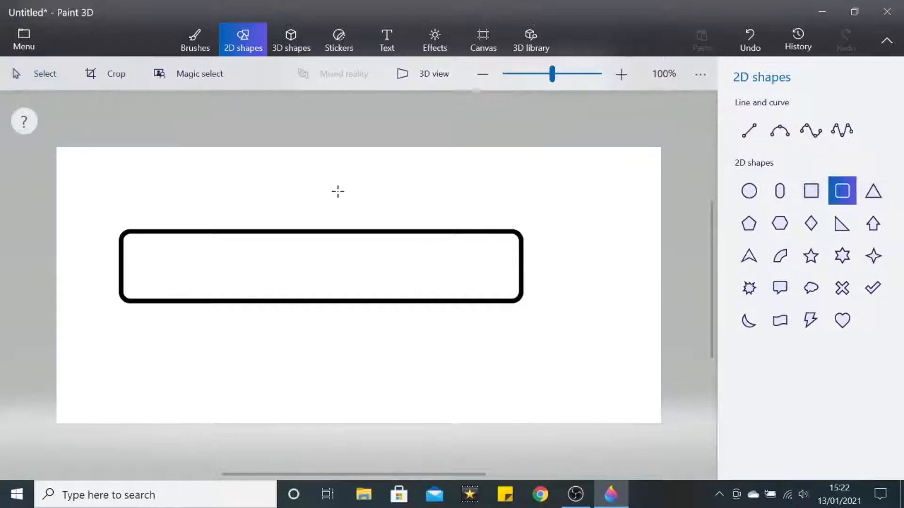
drag(299, 179, 272, 231)
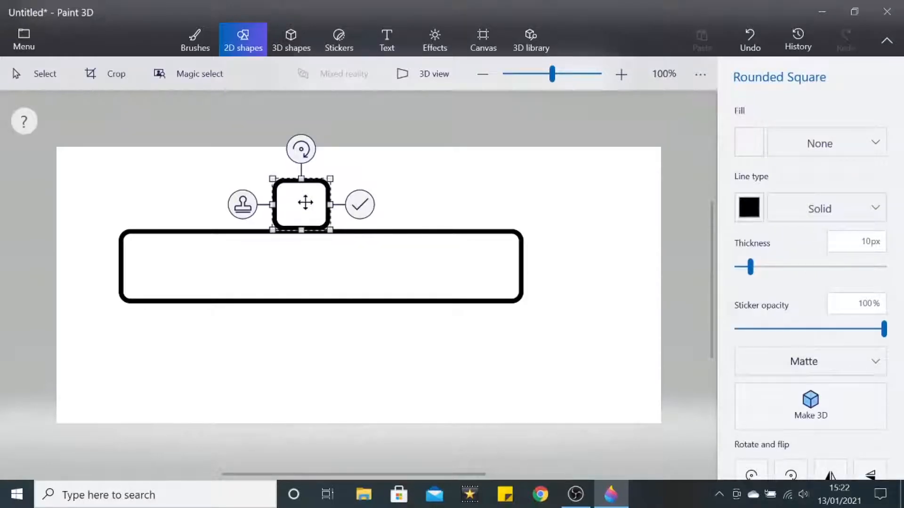
drag(301, 202, 166, 236)
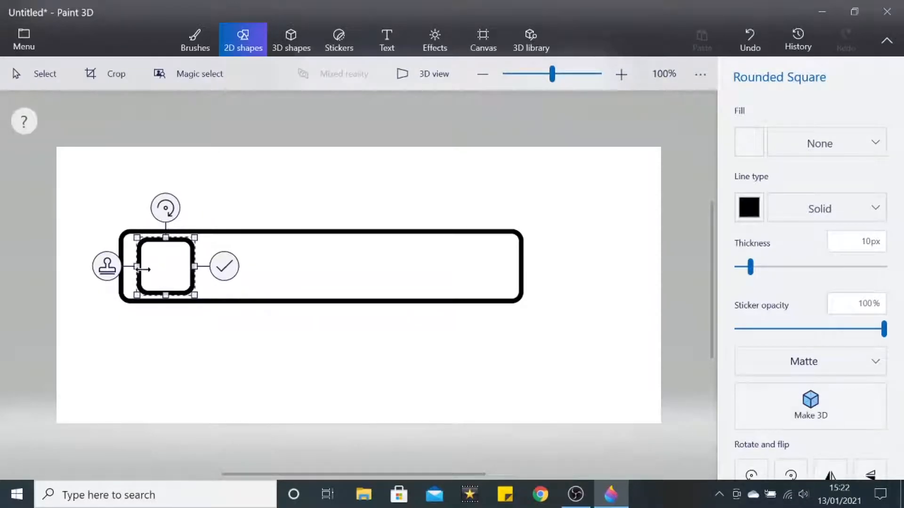
drag(136, 266, 126, 270)
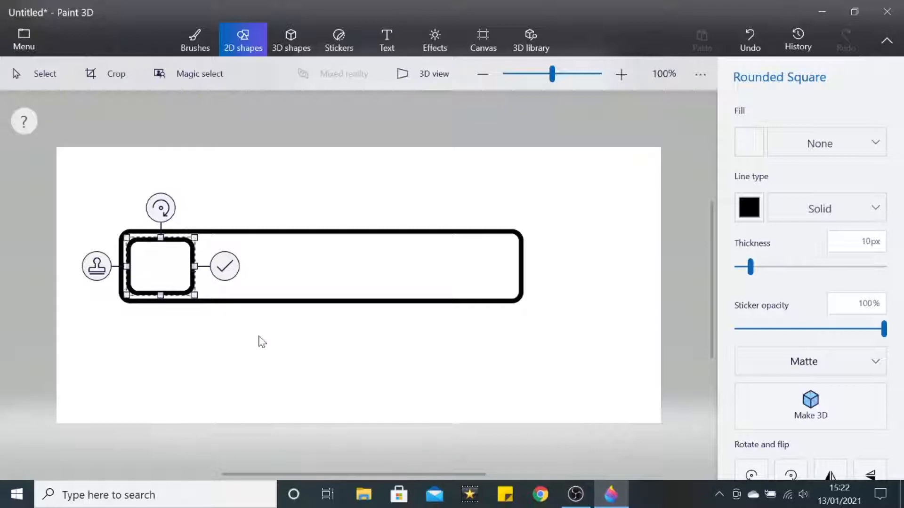
click(393, 195)
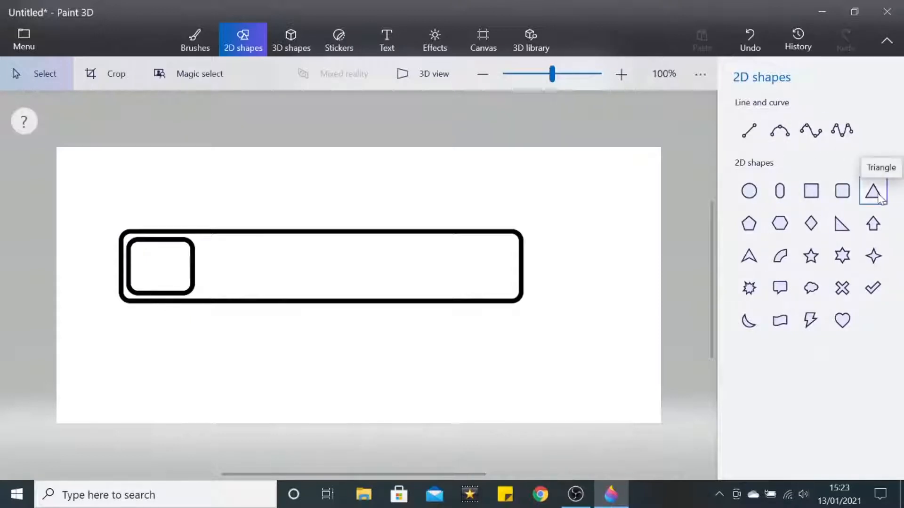
Draw a black-outlined 2D triangle, rotate it 90° clockwise to point right, and place it over the small rounded square
click(880, 197)
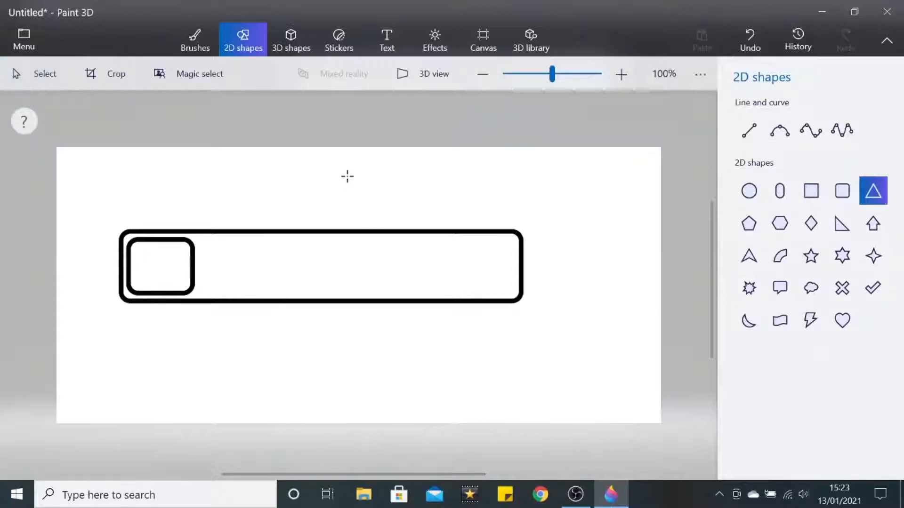
drag(351, 174, 270, 283)
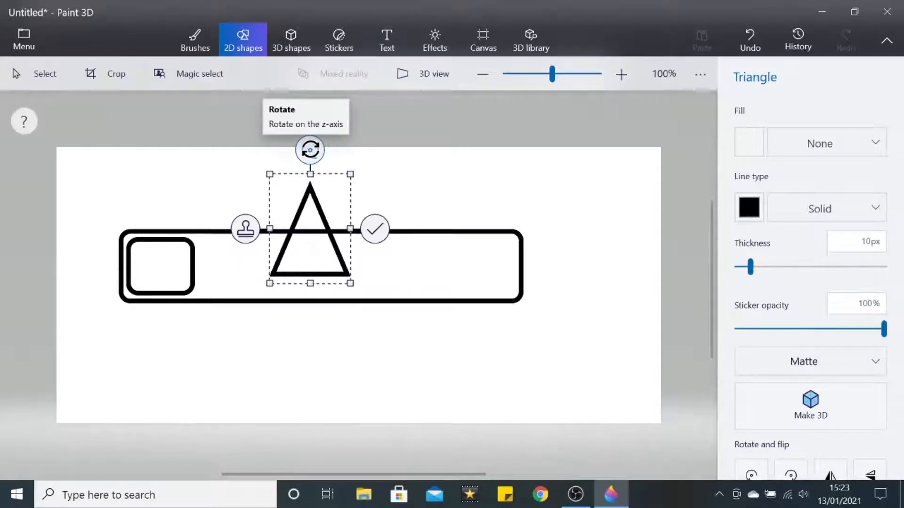
drag(310, 150, 388, 230)
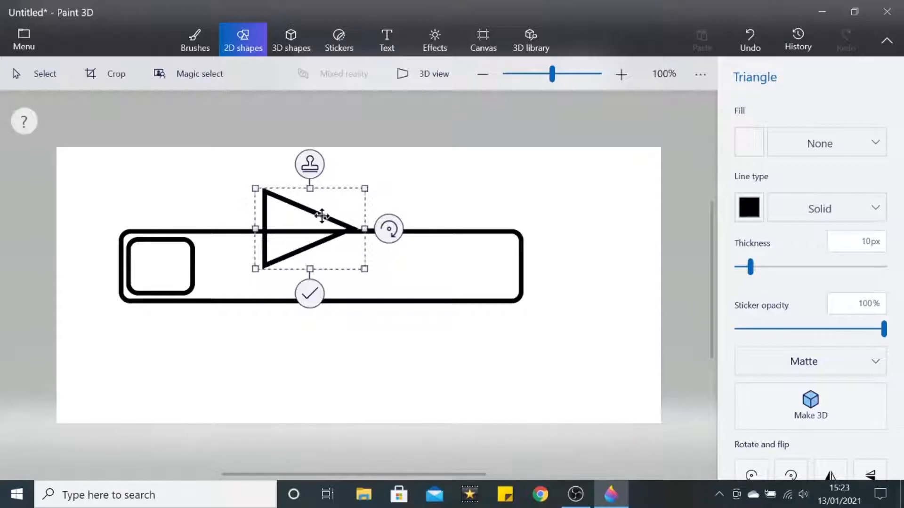
drag(304, 222, 180, 259)
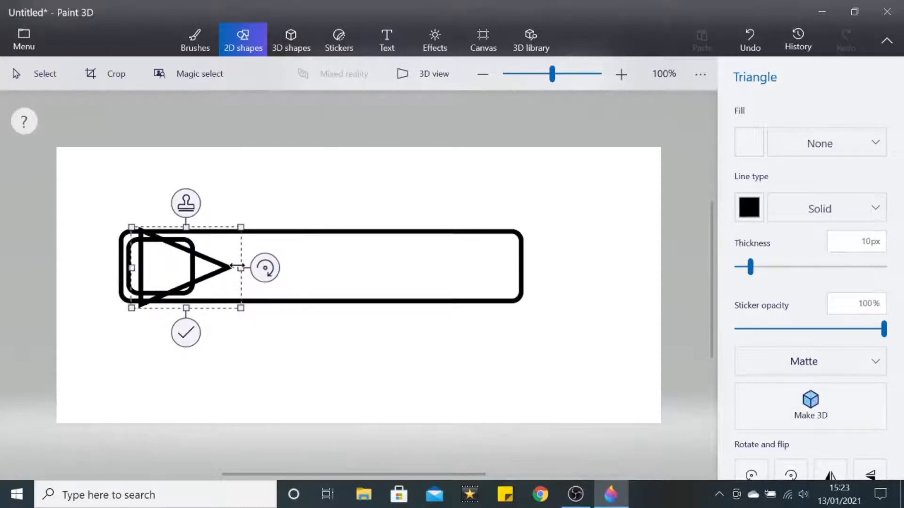
Resize and position the triangle so it fits inside the small rounded square with its tip touching the right edge
drag(243, 270, 205, 268)
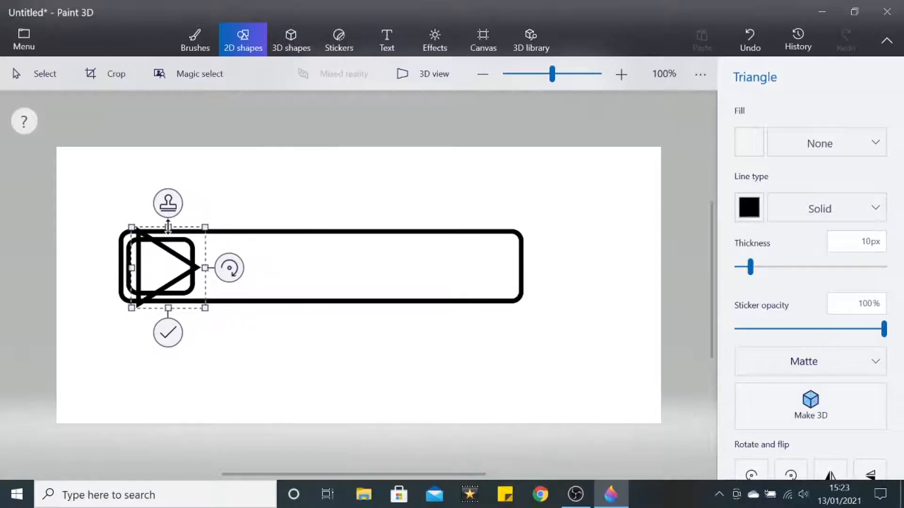
drag(168, 229, 158, 257)
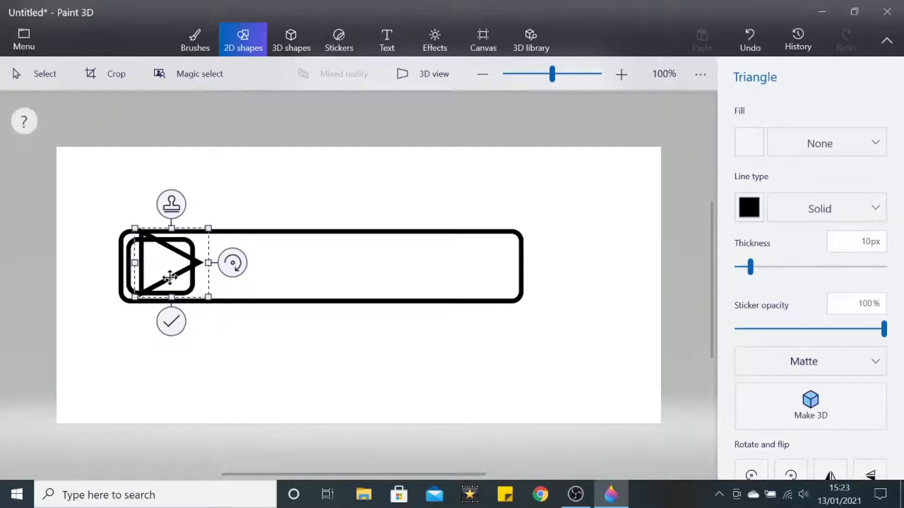
drag(172, 292, 158, 264)
scroll(329, 278, up, 1)
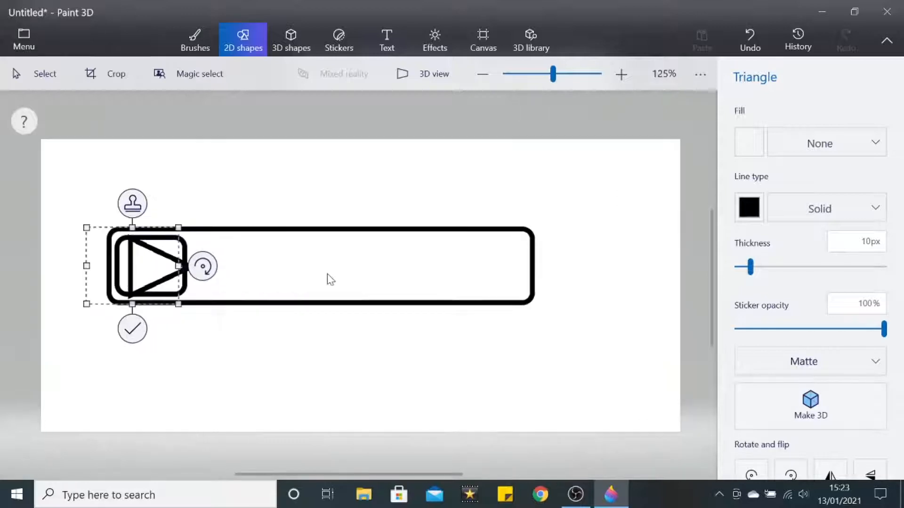
scroll(330, 280, up, 4)
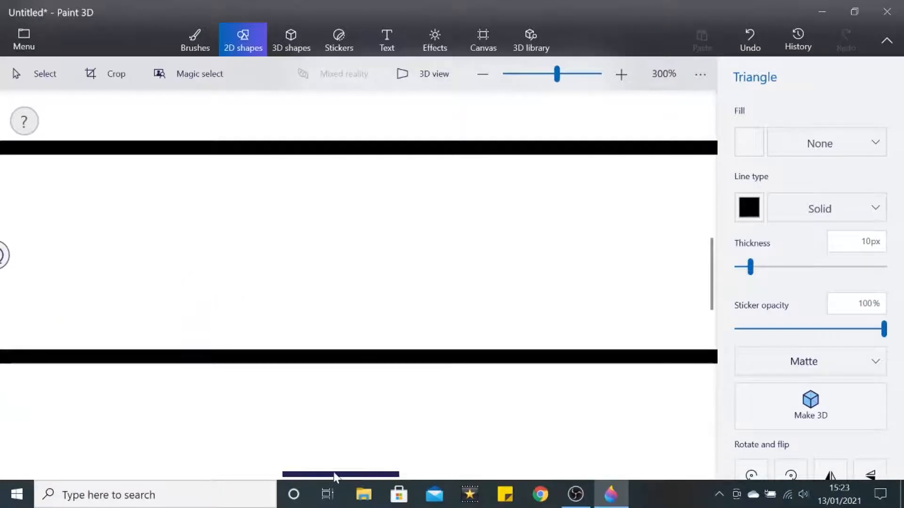
drag(336, 476, 250, 475)
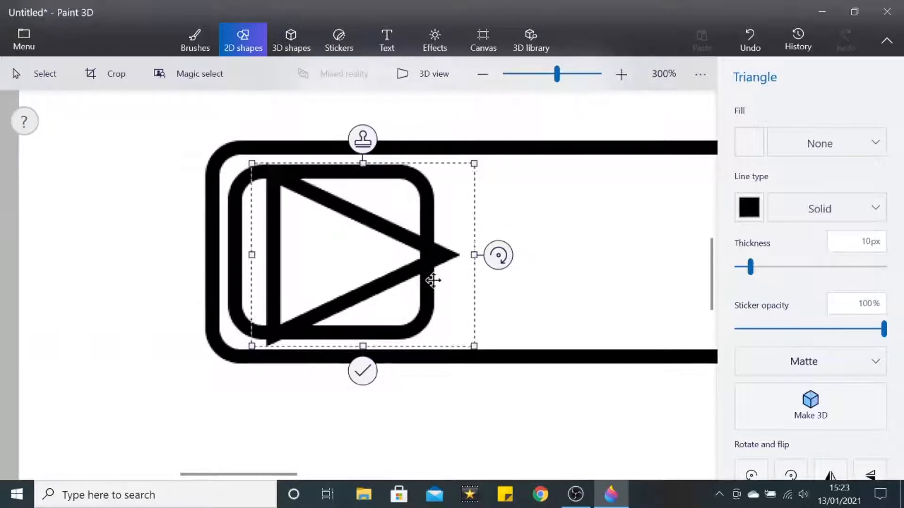
drag(473, 255, 446, 255)
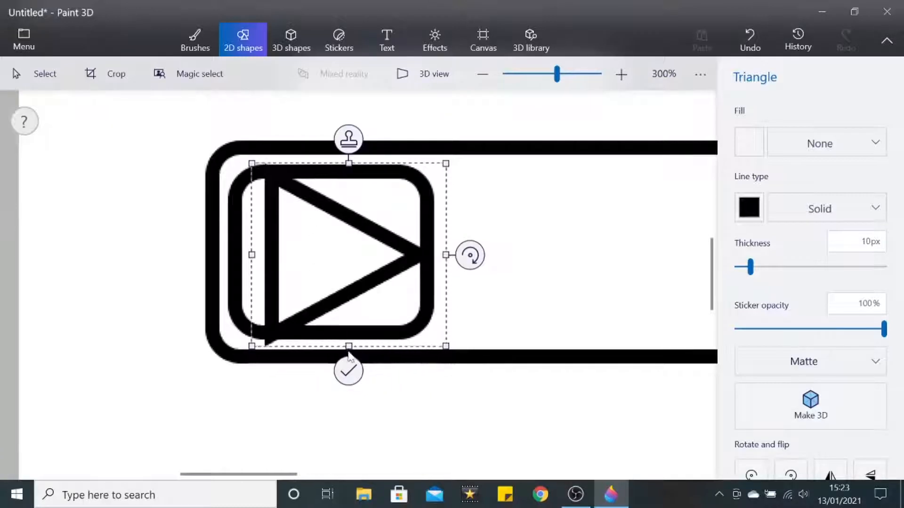
drag(349, 348, 349, 336)
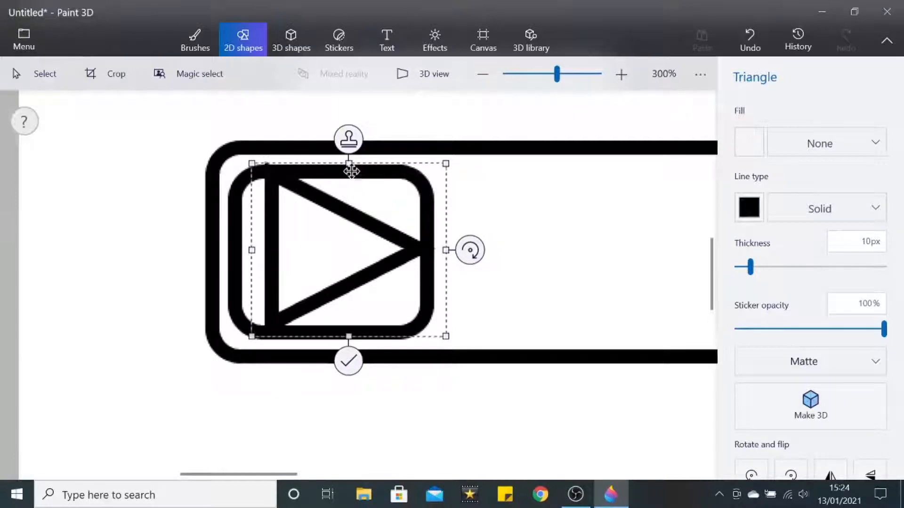
drag(349, 164, 348, 168)
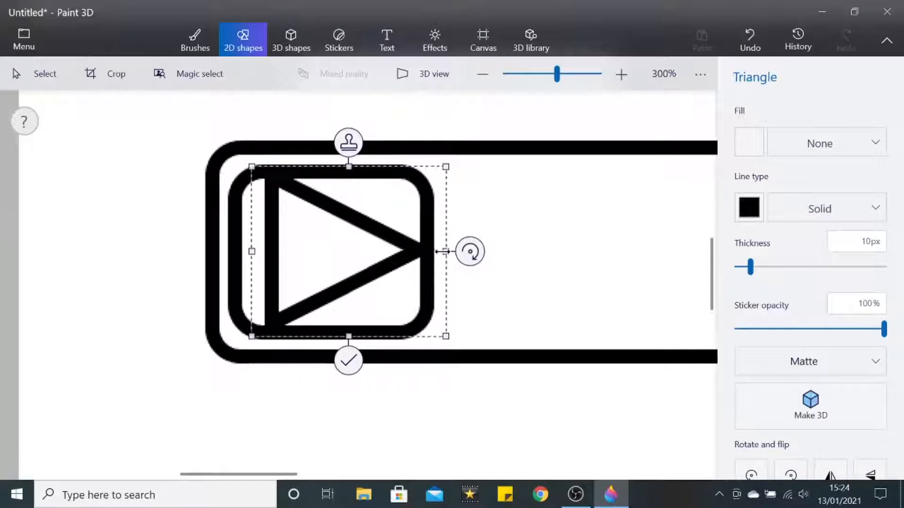
drag(443, 251, 440, 251)
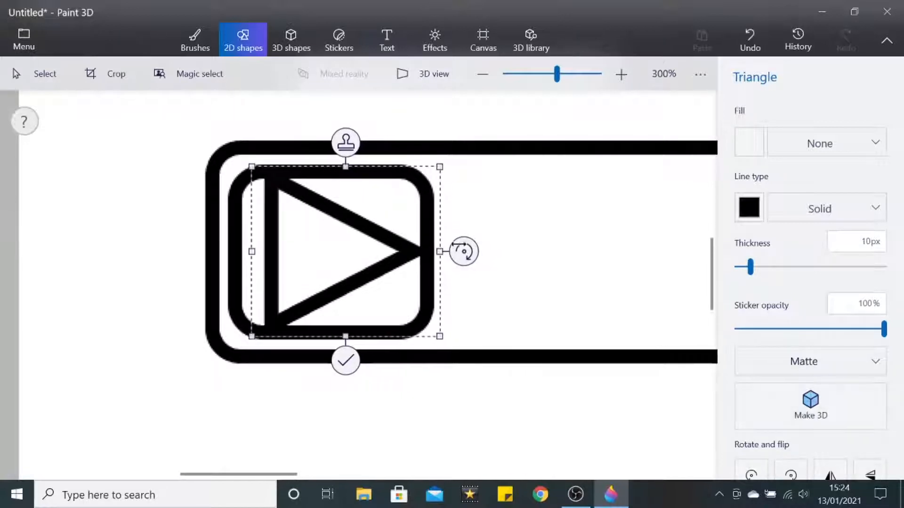
scroll(535, 270, down, 2)
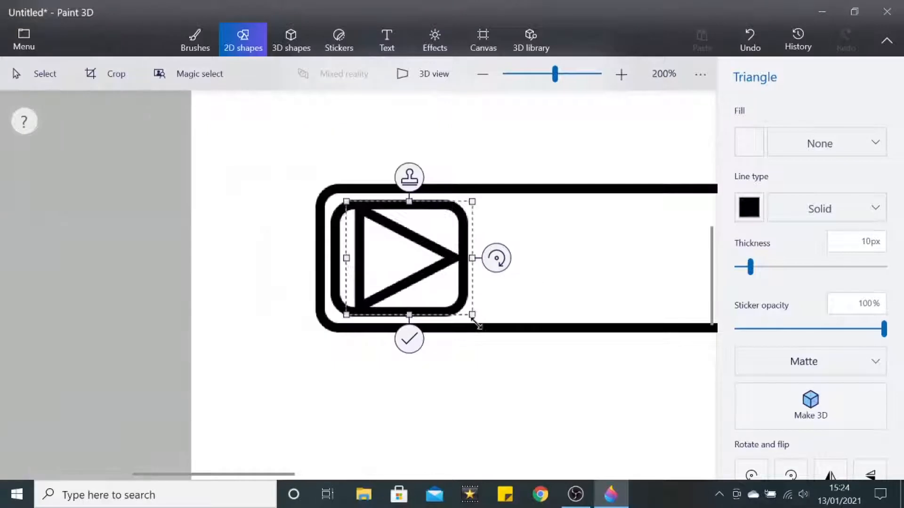
scroll(476, 325, down, 2)
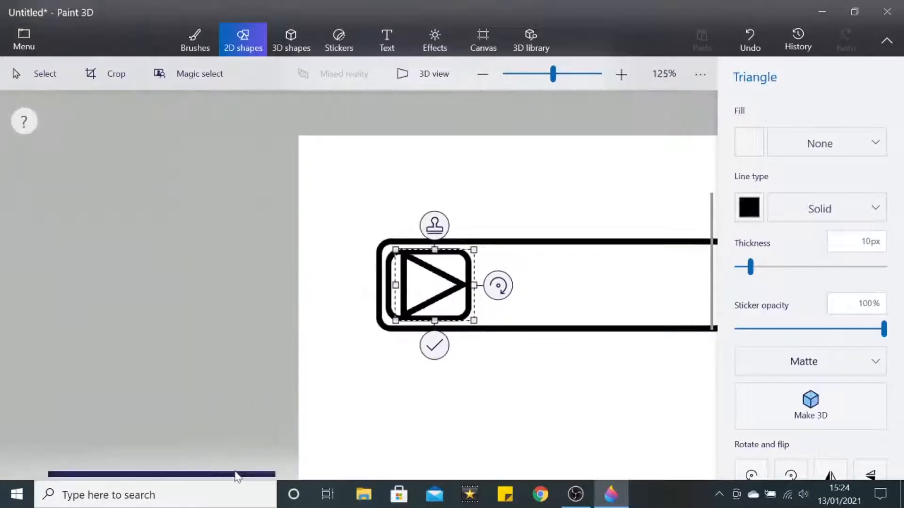
click(331, 473)
drag(253, 476, 405, 471)
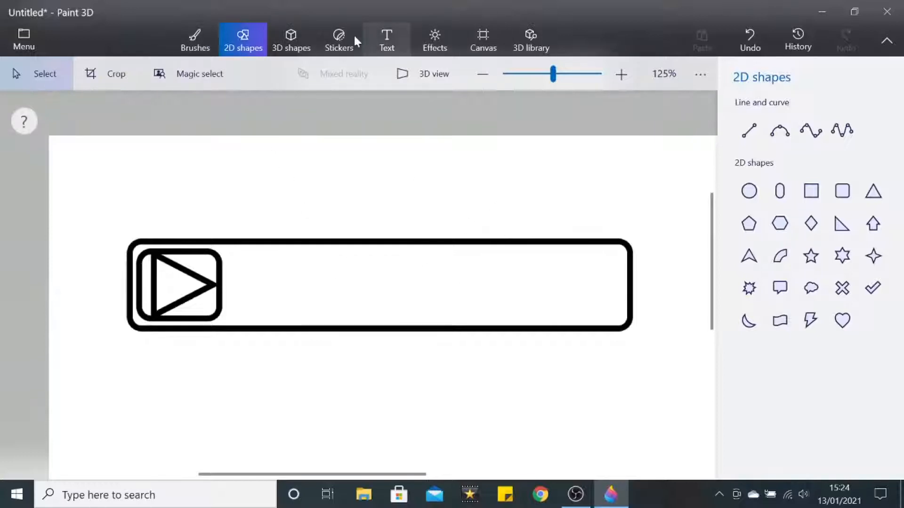
Fill the long bar and the inside of the triangle with glossy red
click(198, 39)
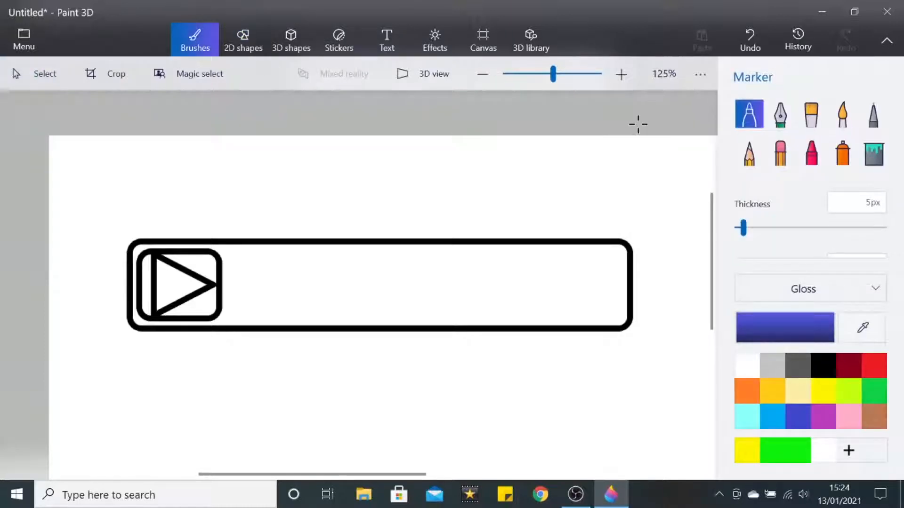
click(875, 153)
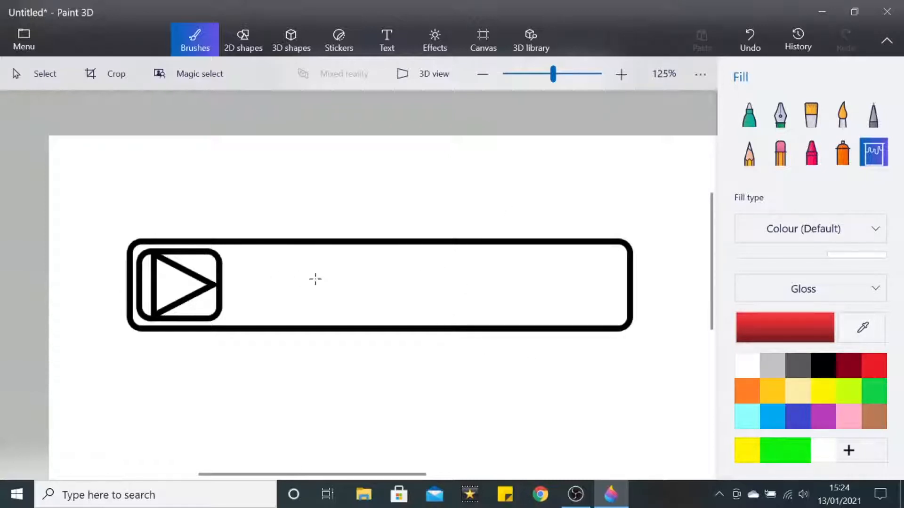
click(356, 284)
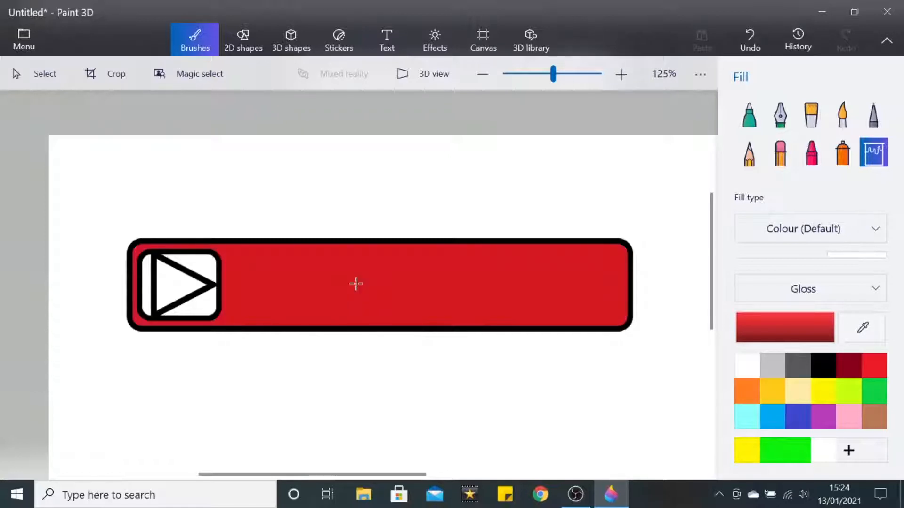
click(173, 283)
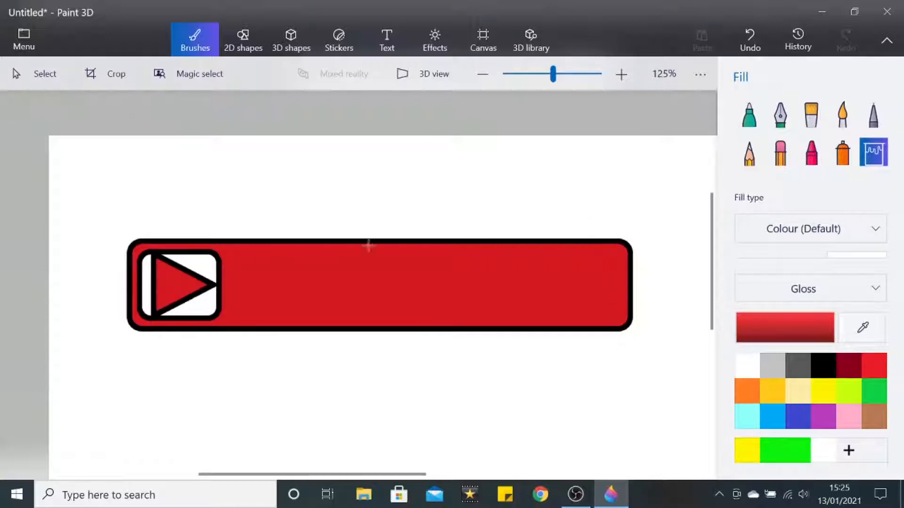
Set up 2D text in the Roland font, white and bold
click(382, 41)
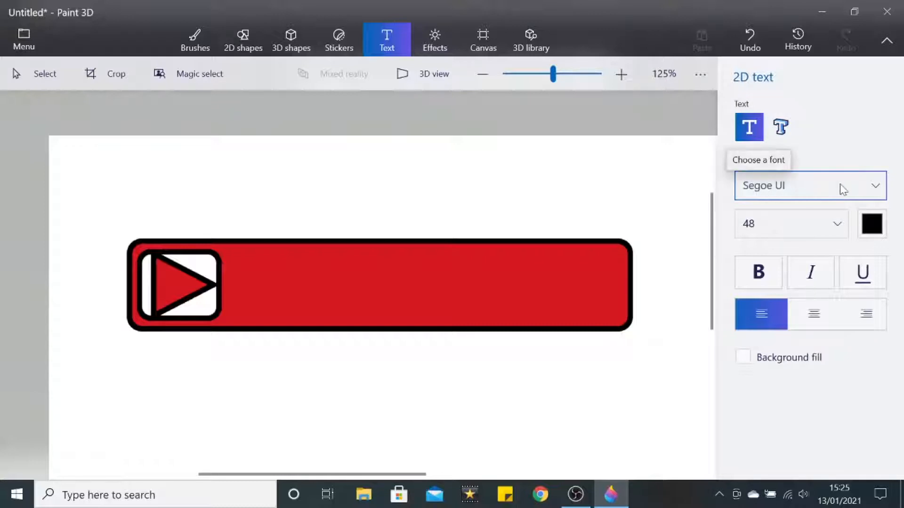
click(880, 188)
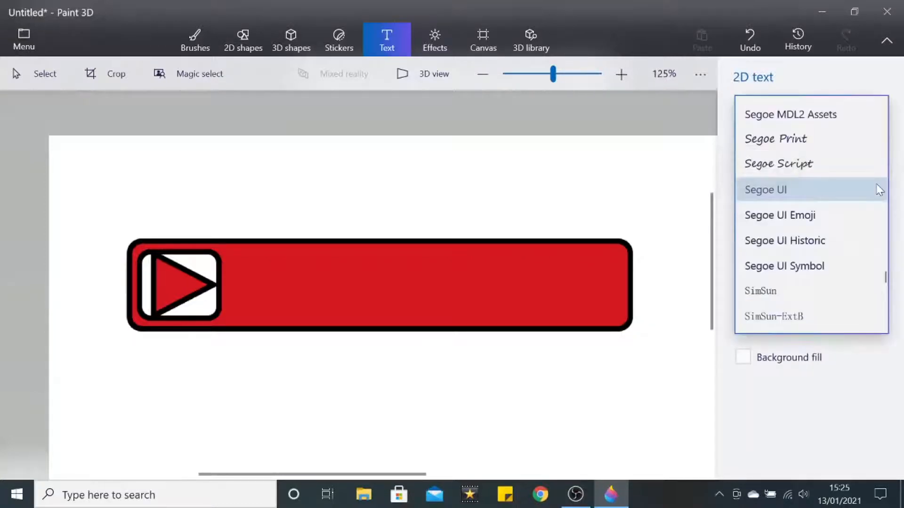
click(662, 181)
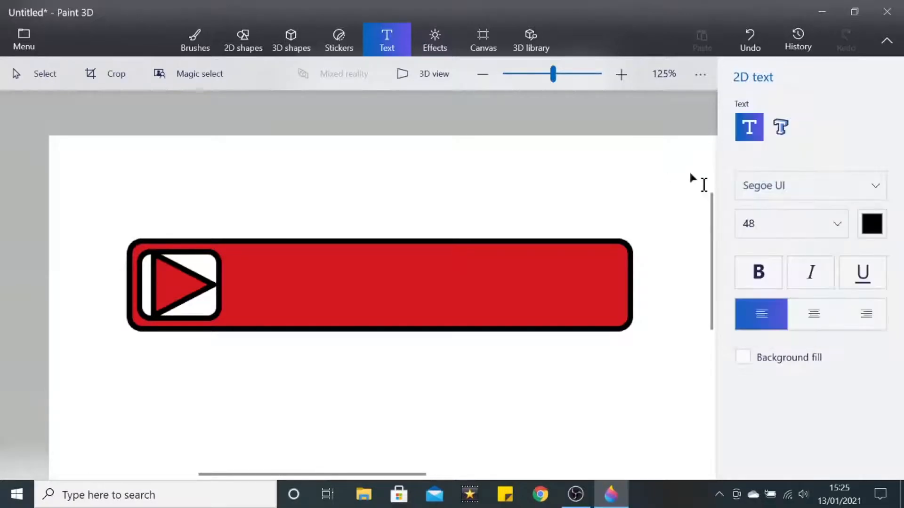
click(878, 188)
scroll(804, 207, up, 5)
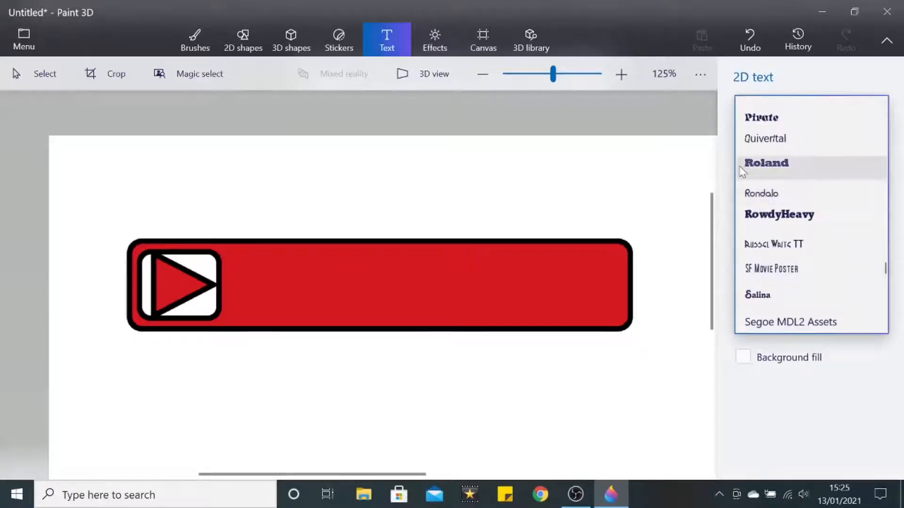
click(767, 166)
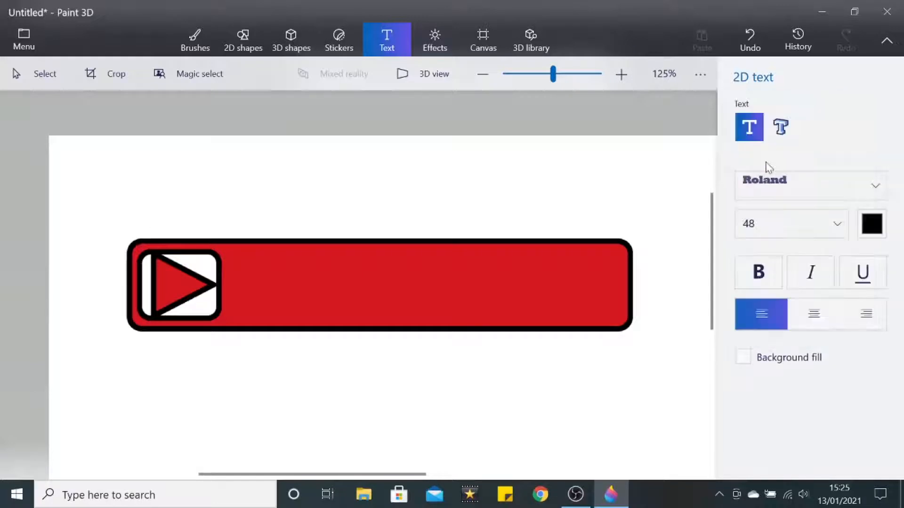
click(879, 228)
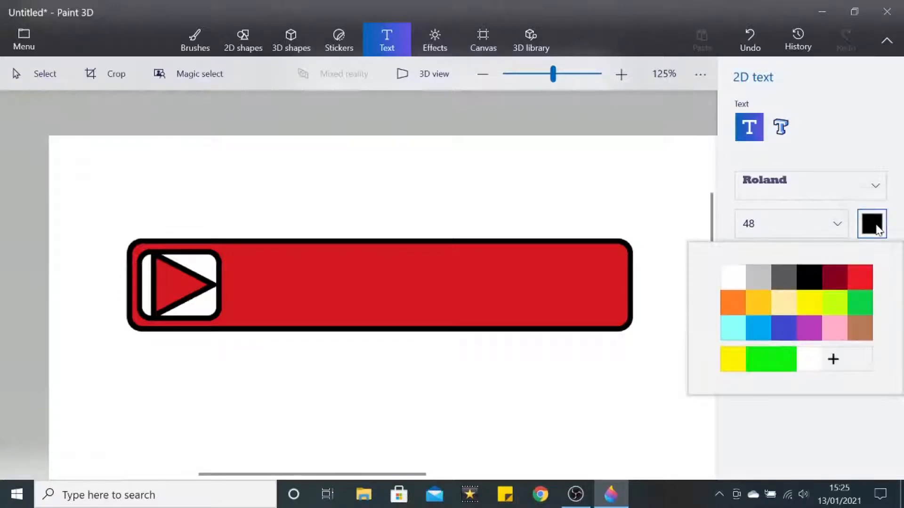
click(733, 282)
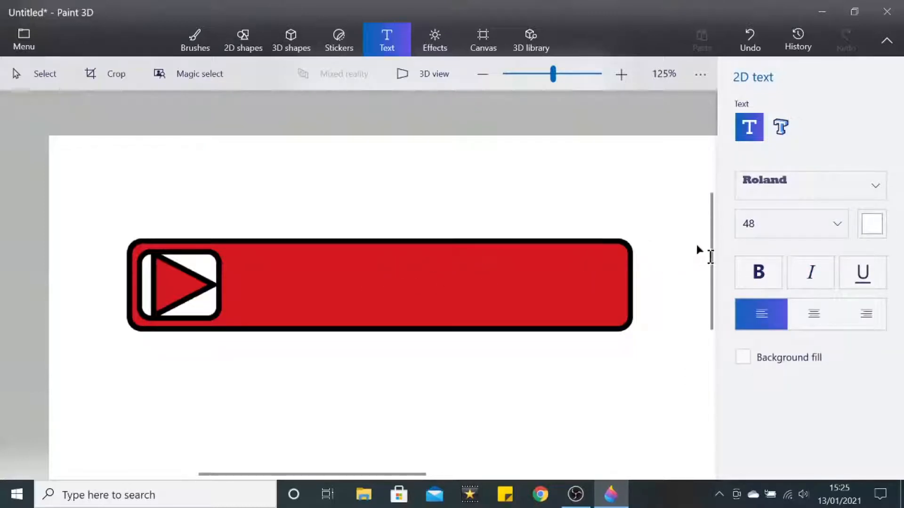
click(759, 273)
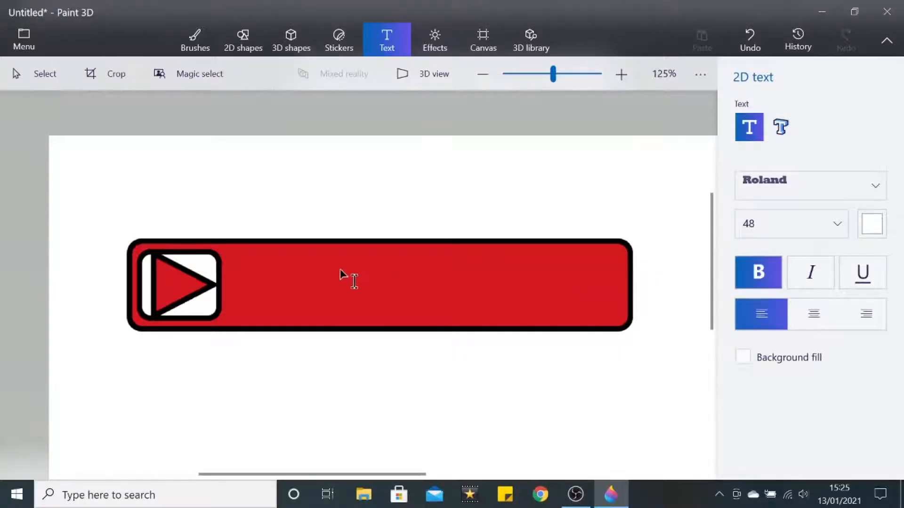
Place a text box on the red bar beside the play icon and enter SUBSCRIBE
click(302, 268)
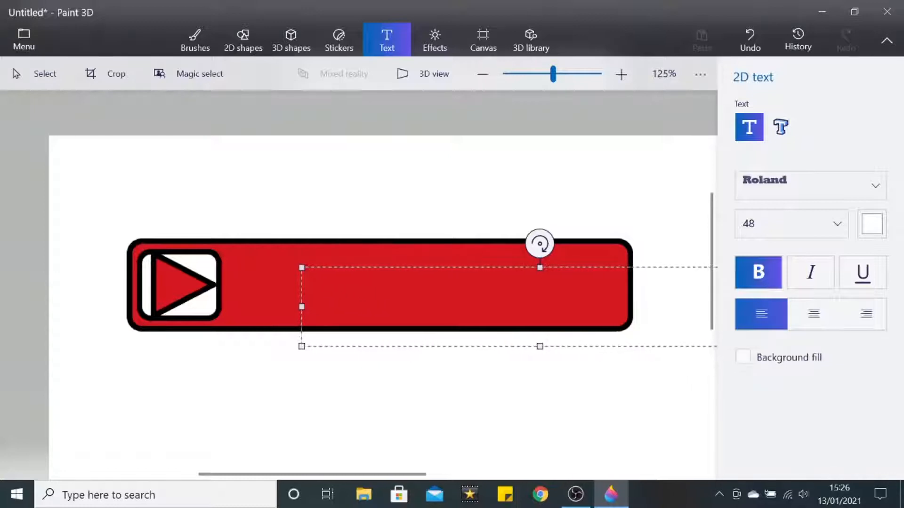
text(S)
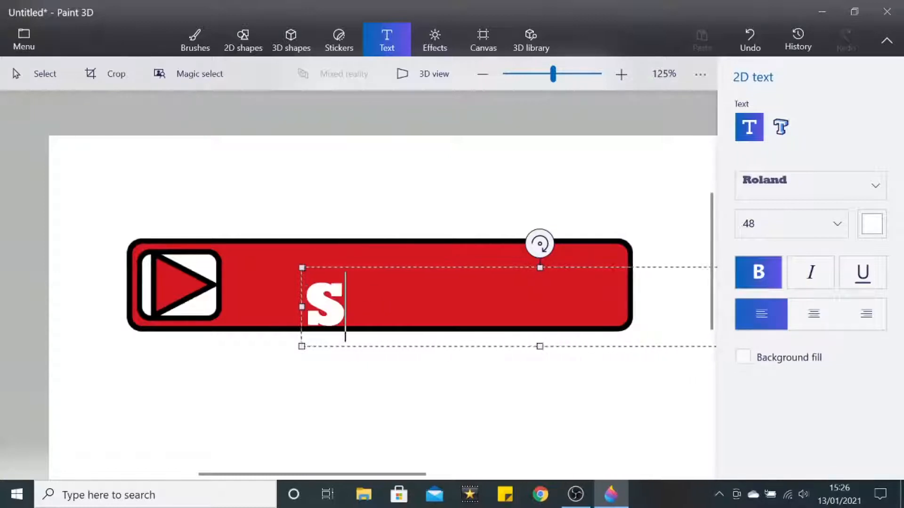
text(UBSC)
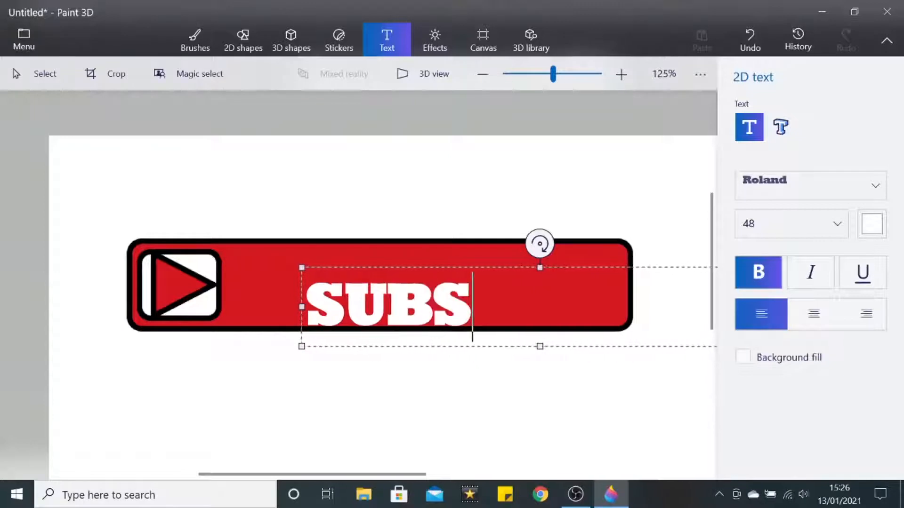
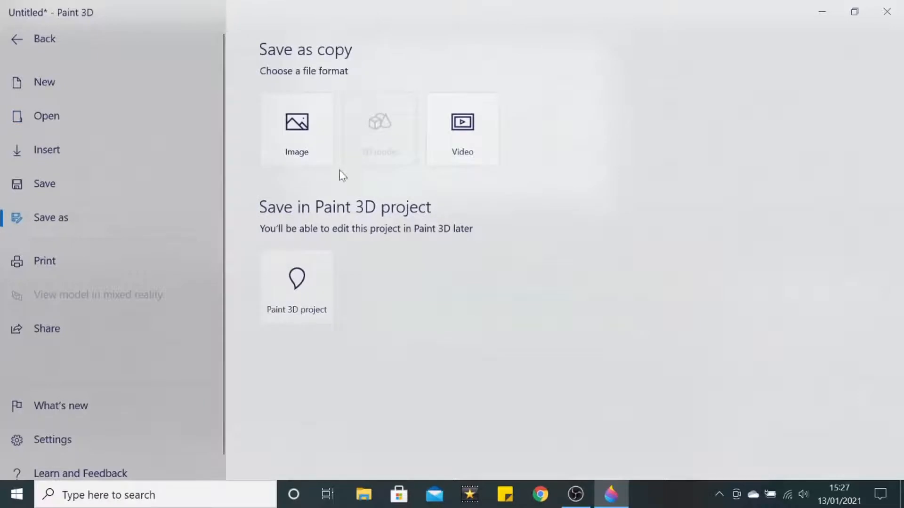
Save a copy of the drawing as a PNG image named SUBSCRIBE IN GREEN in the Pictures folder
click(296, 131)
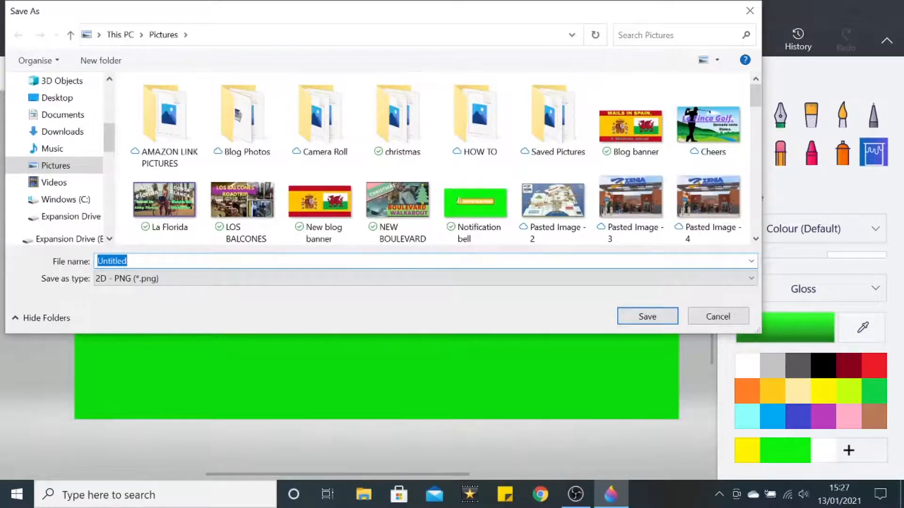
text(S)
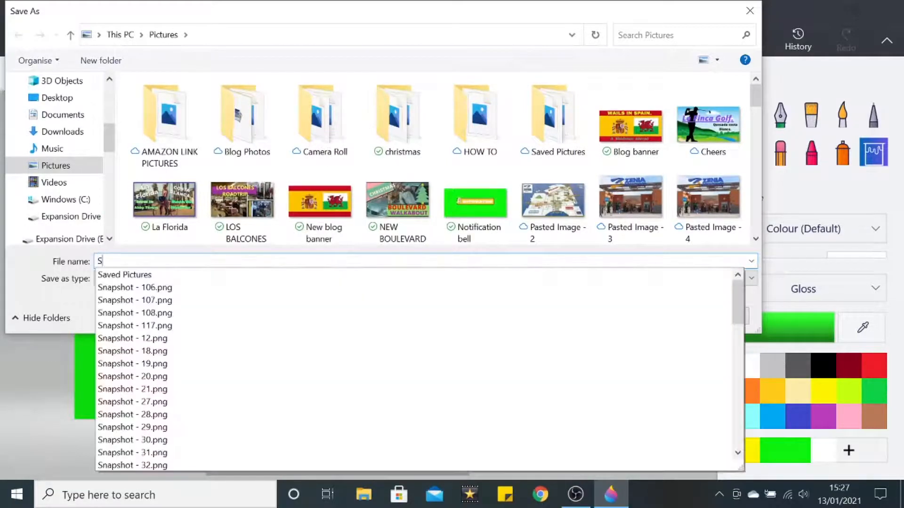
text(UBSCR)
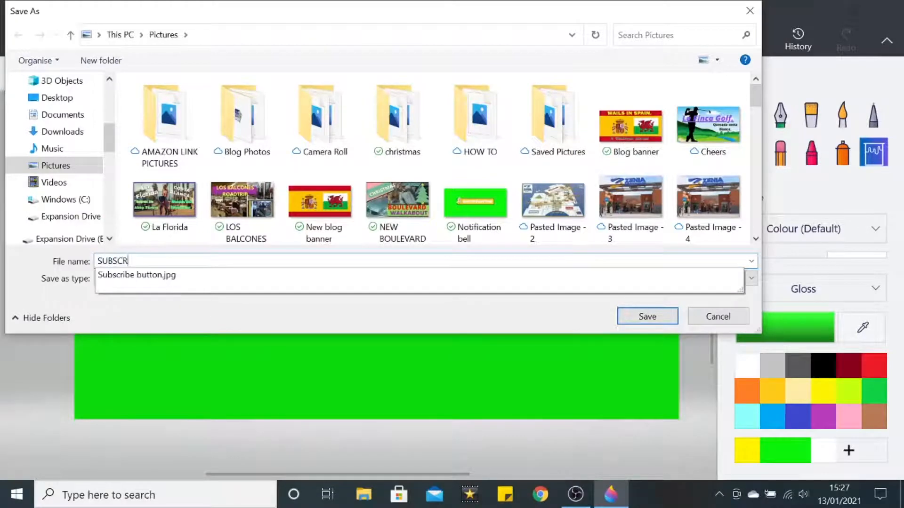
text(IBE IN GR)
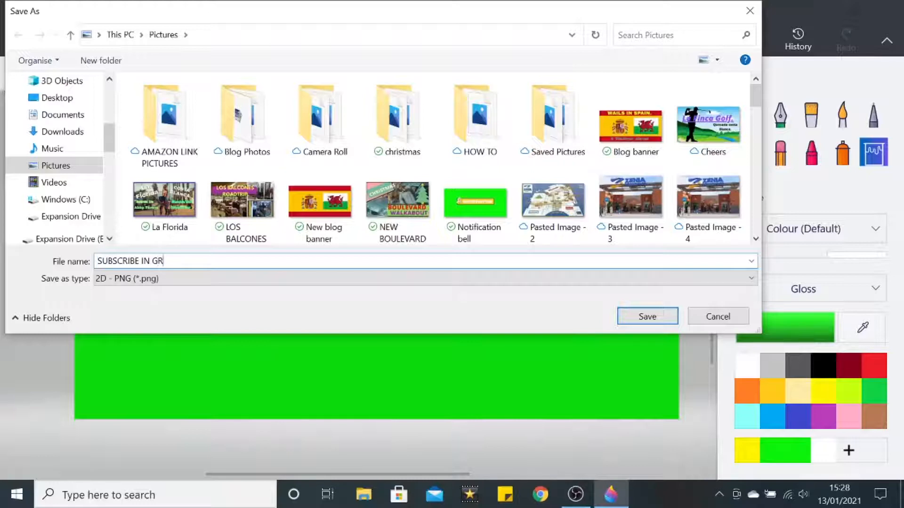
text(EEN)
click(640, 318)
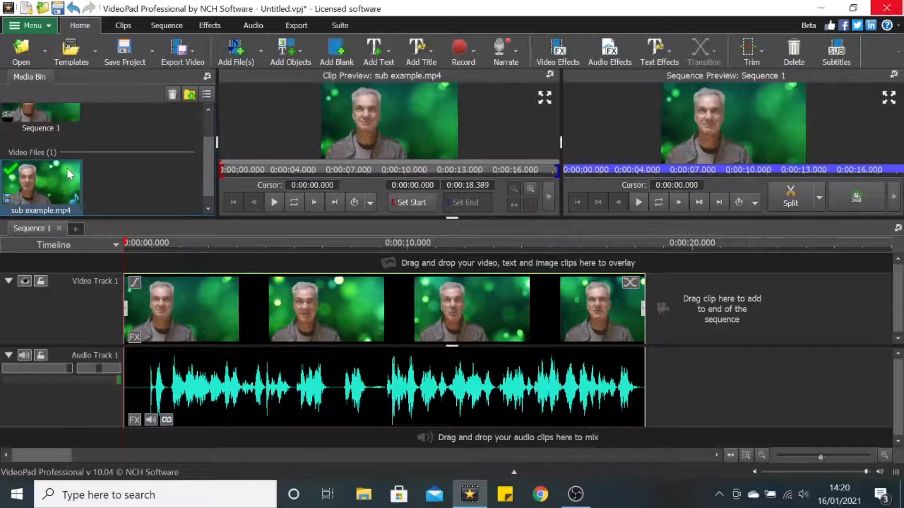
In VideoPad, add SUBSCRIBE IN GREEN.png from the Pictures folder to the project's media
click(237, 55)
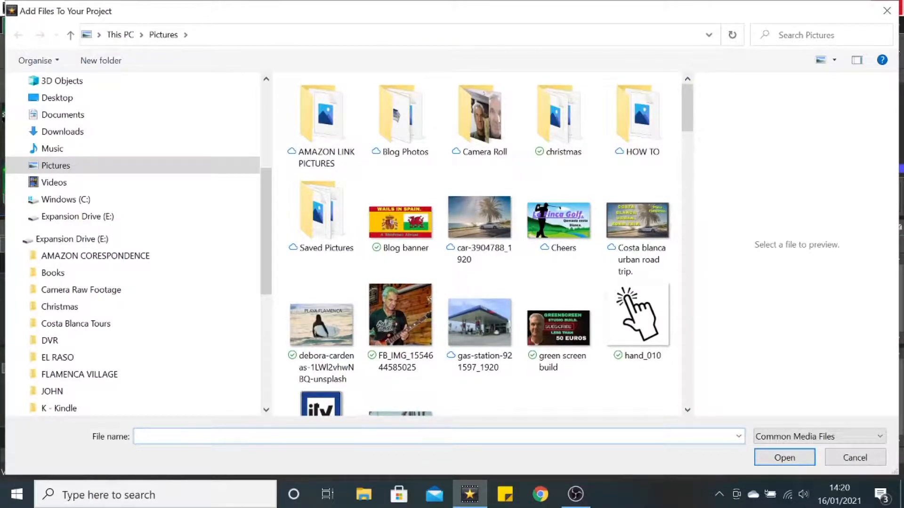
text(su)
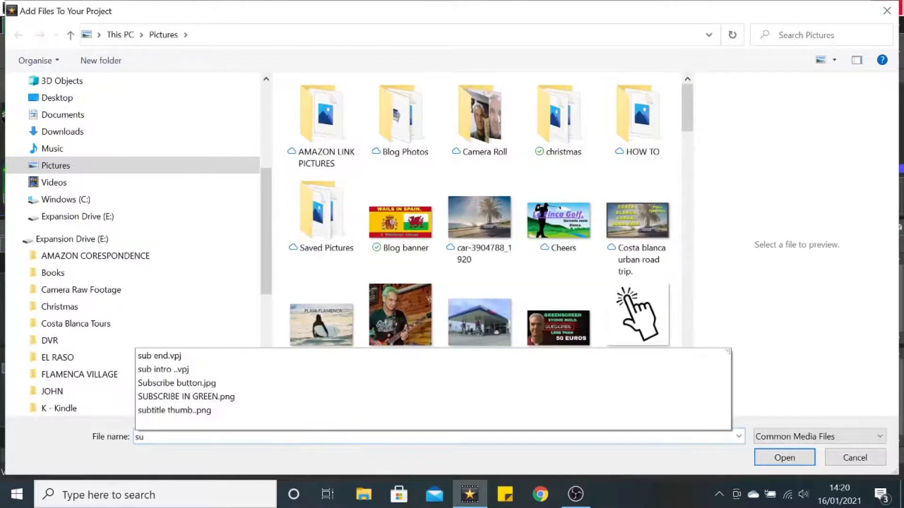
key(Down)
key(Down)
key(Down)
key(Down)
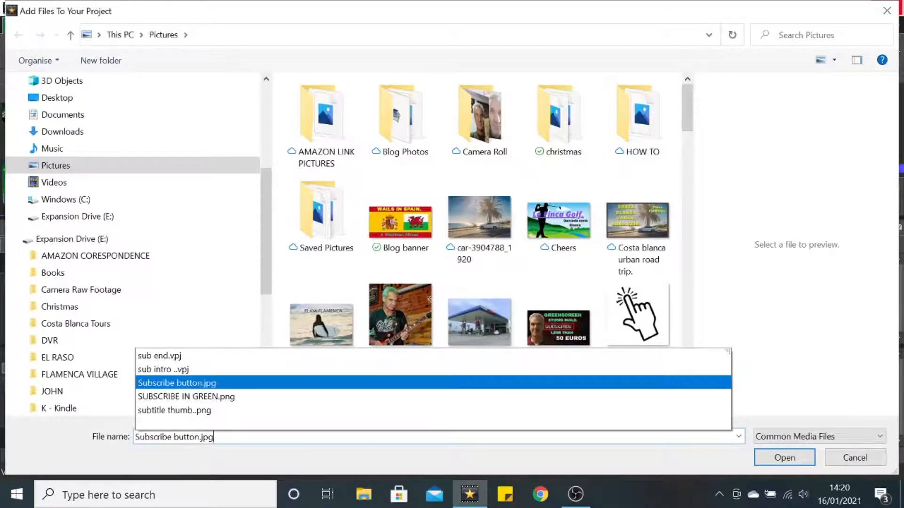
key(Return)
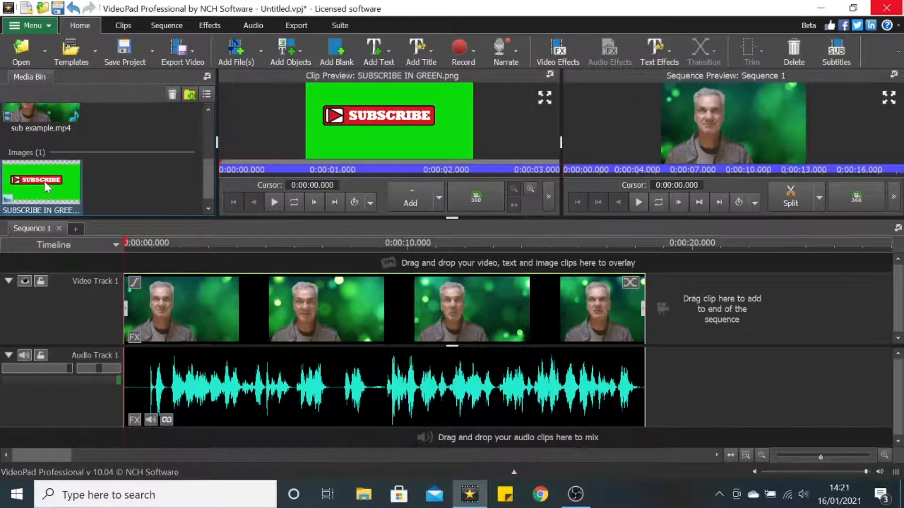
Overlay the subscribe image on a new video track above the main clip, starting at 0:00:07.772
drag(52, 189, 697, 262)
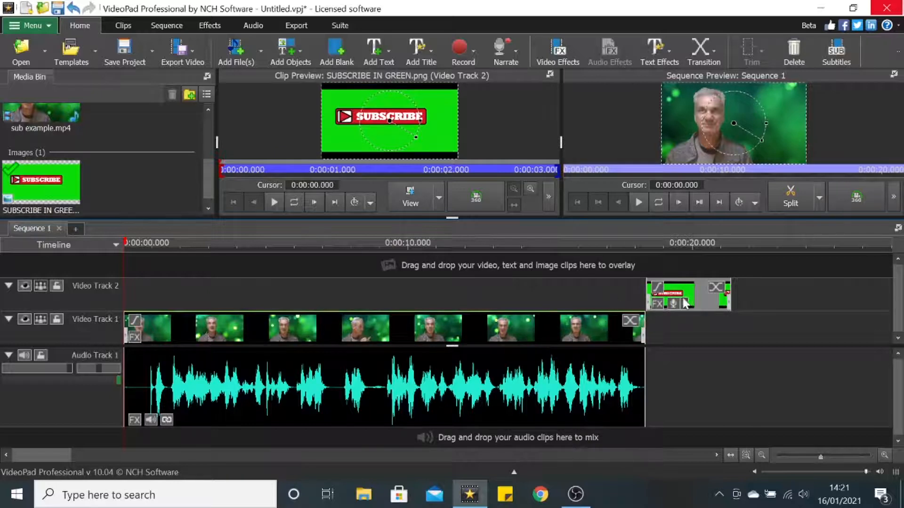
click(640, 201)
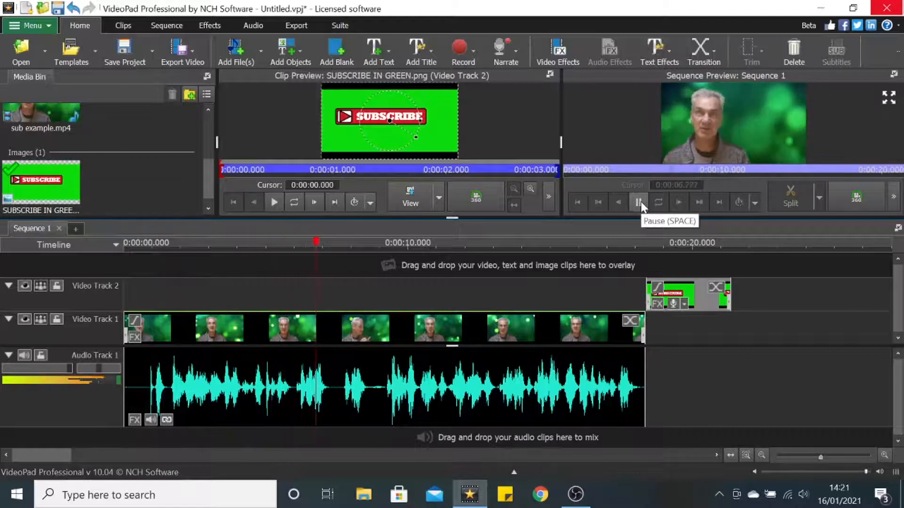
click(641, 202)
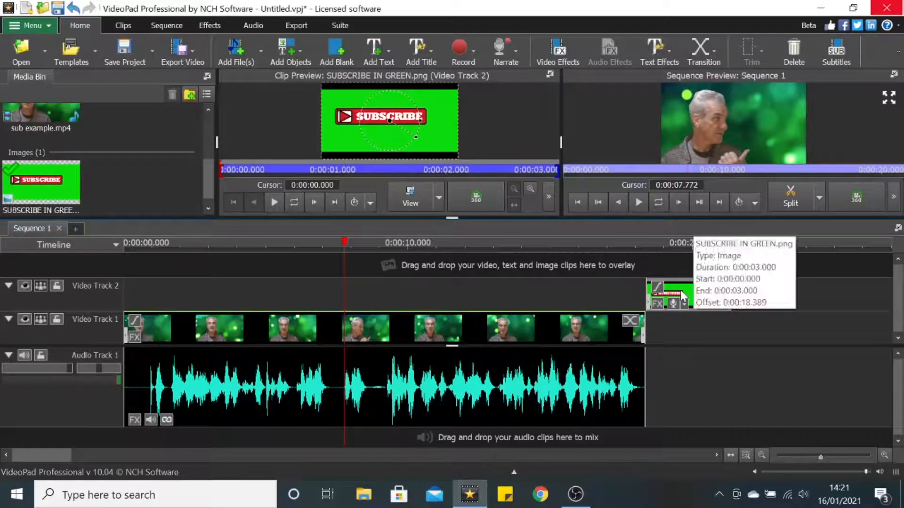
drag(680, 296, 384, 303)
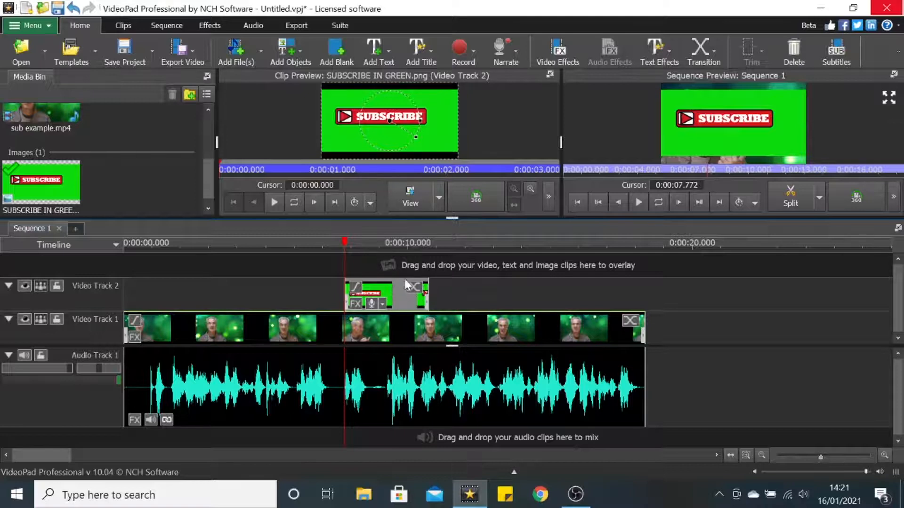
Add a Green Screen effect to the subscribe image clip on Video Track 2
click(355, 304)
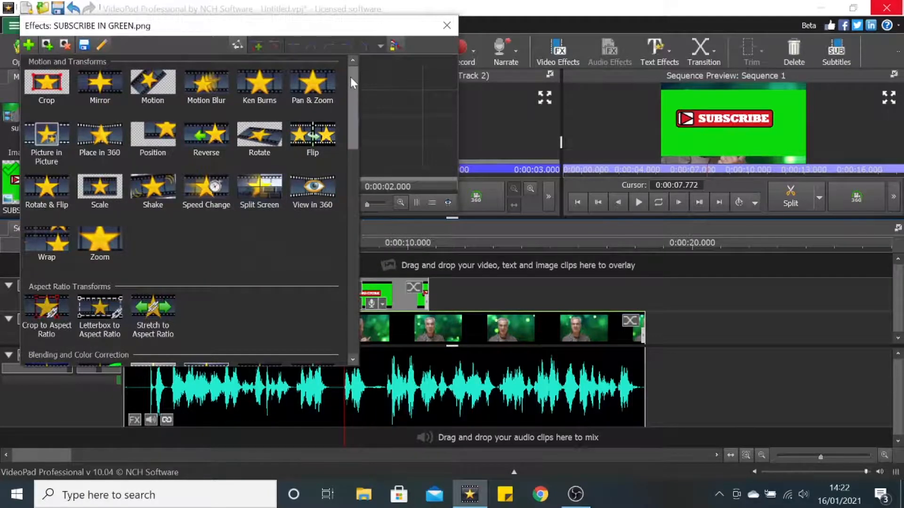
drag(350, 77, 354, 138)
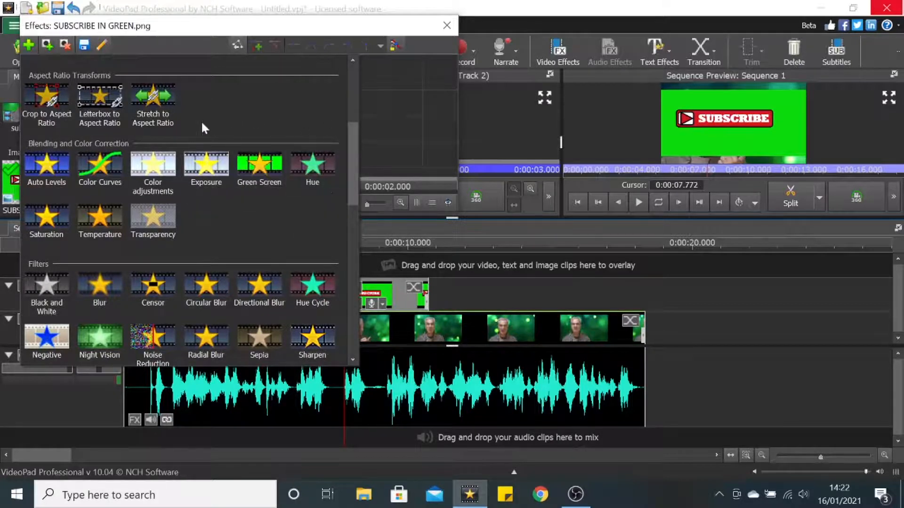
click(265, 172)
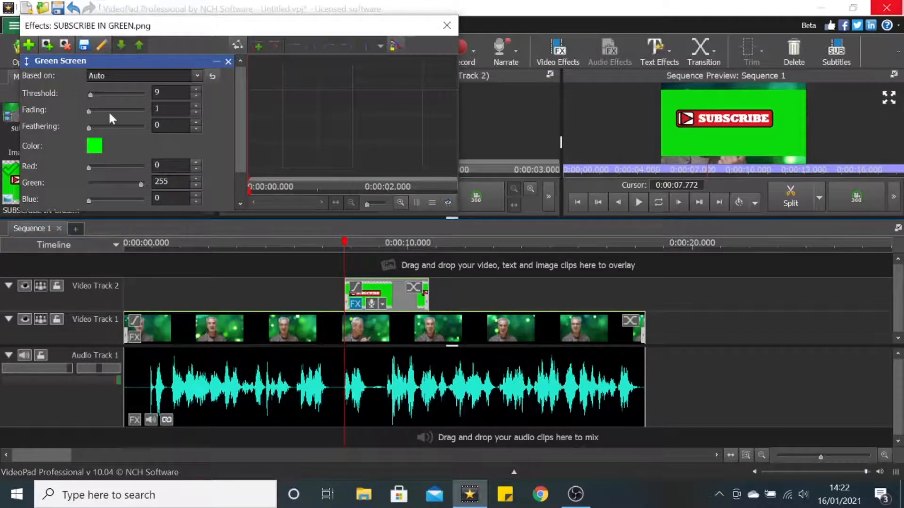
Sample the subscribe image's green background (0bdb0b) as the Green Screen colour without replacing a swatch
click(93, 147)
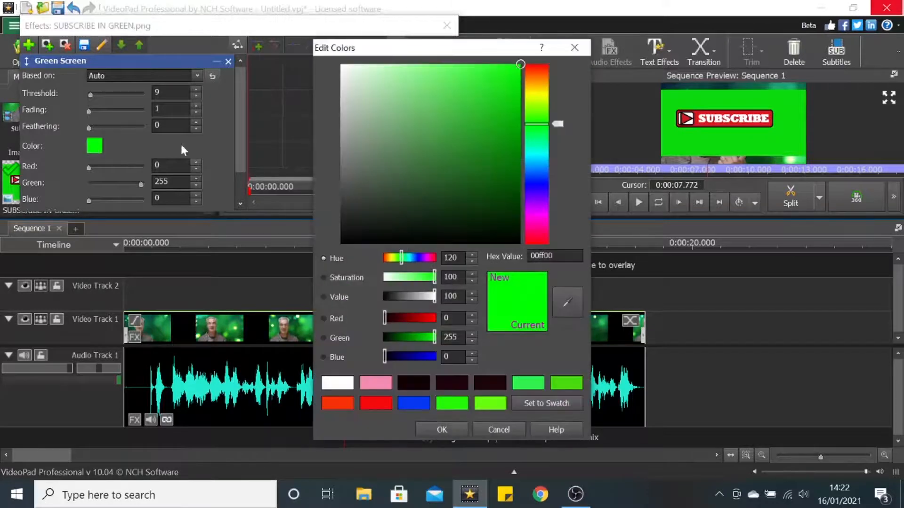
drag(434, 56, 243, 38)
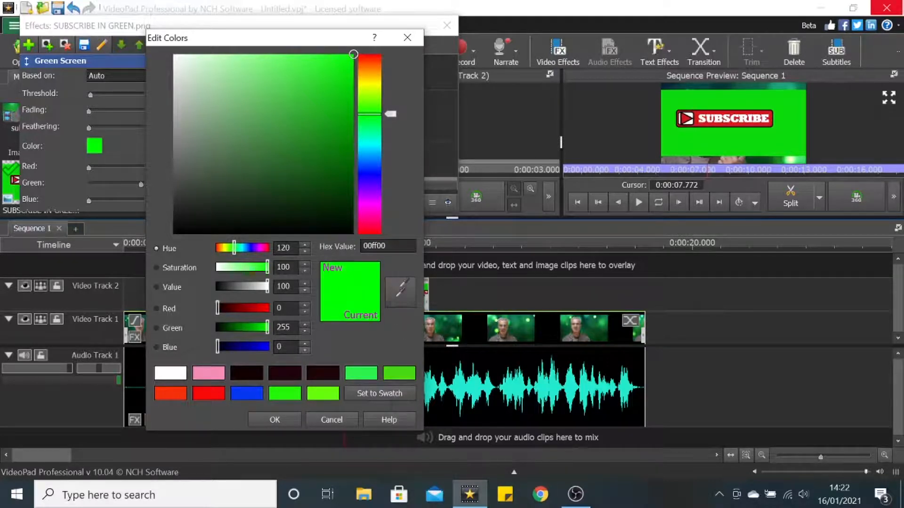
click(729, 99)
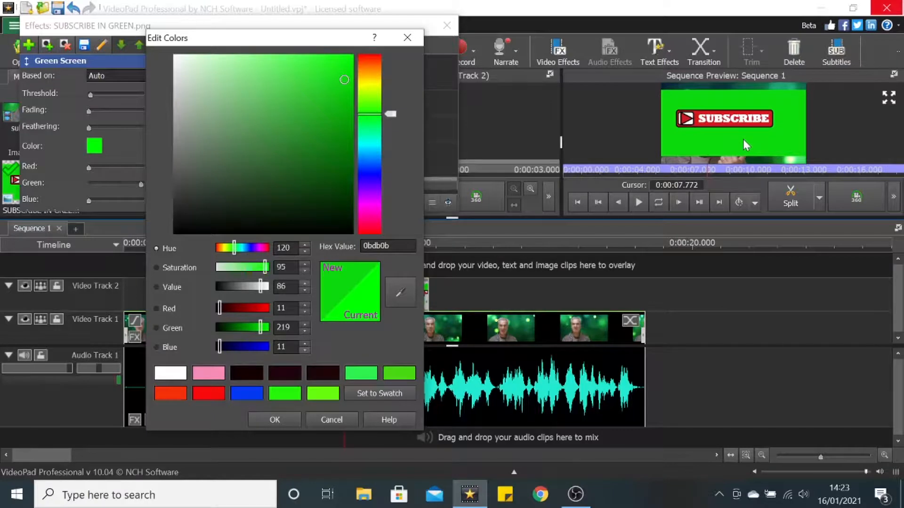
click(280, 417)
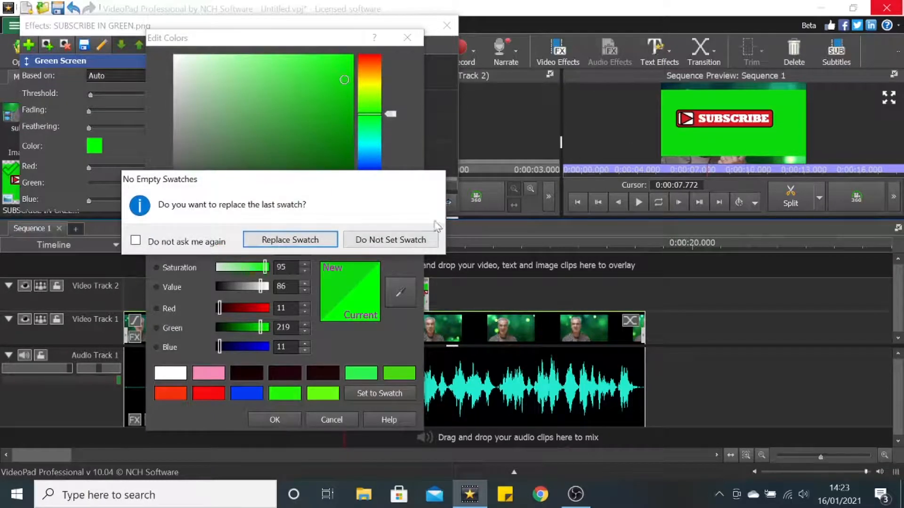
click(414, 243)
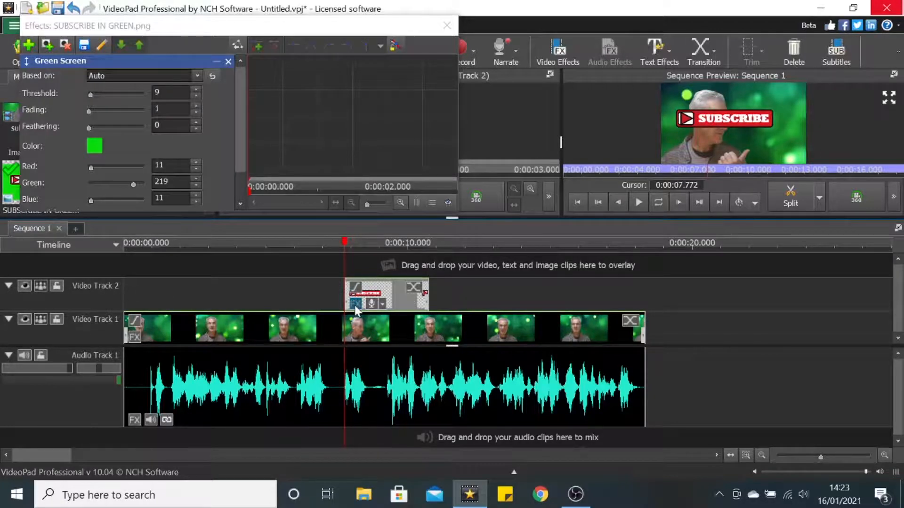
Add a Scale effect to the subscribe image clip and undock the sequence preview into an enlarged window clear of the effect settings
click(30, 45)
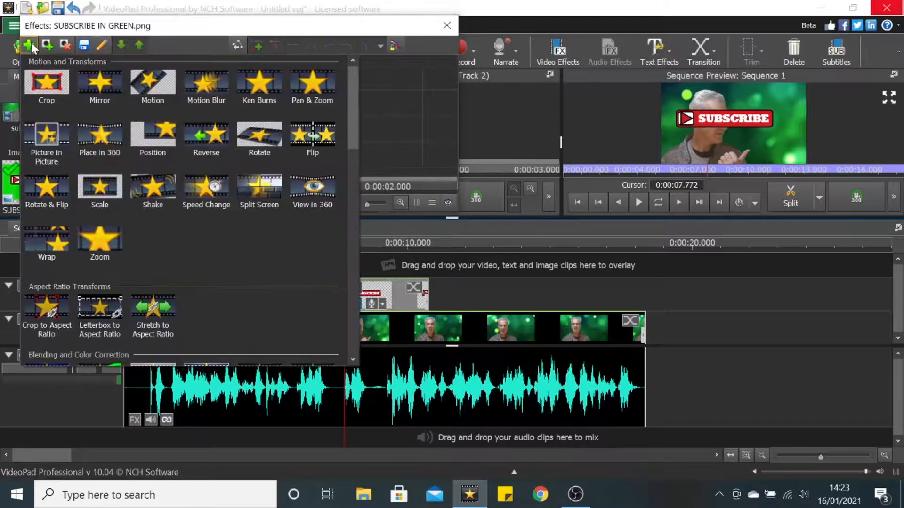
click(98, 188)
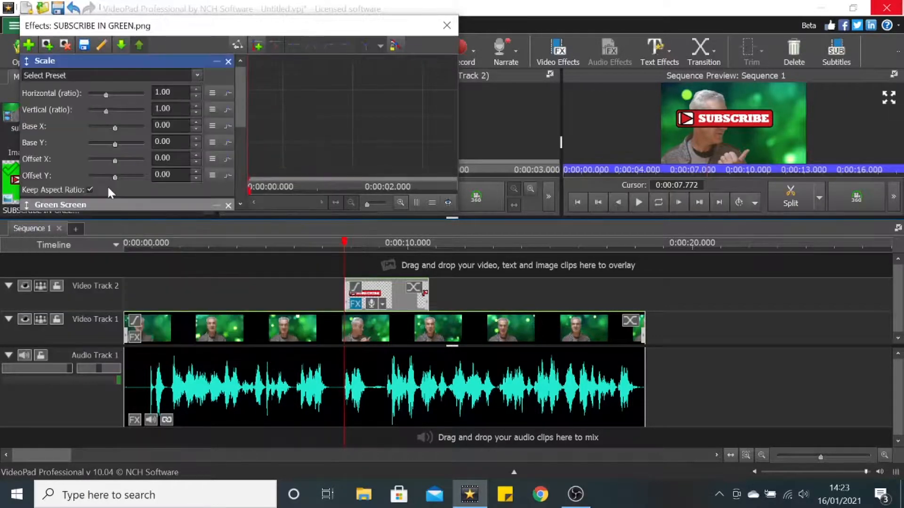
click(893, 74)
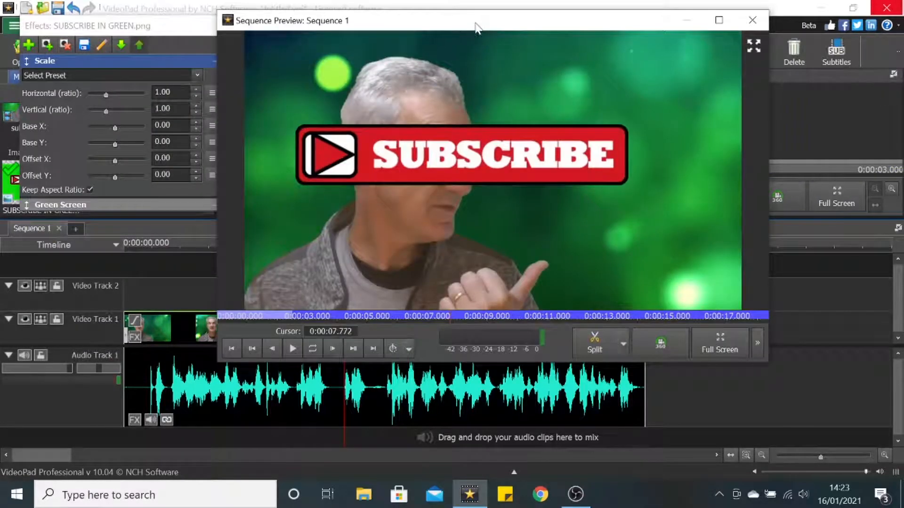
drag(475, 27, 626, 26)
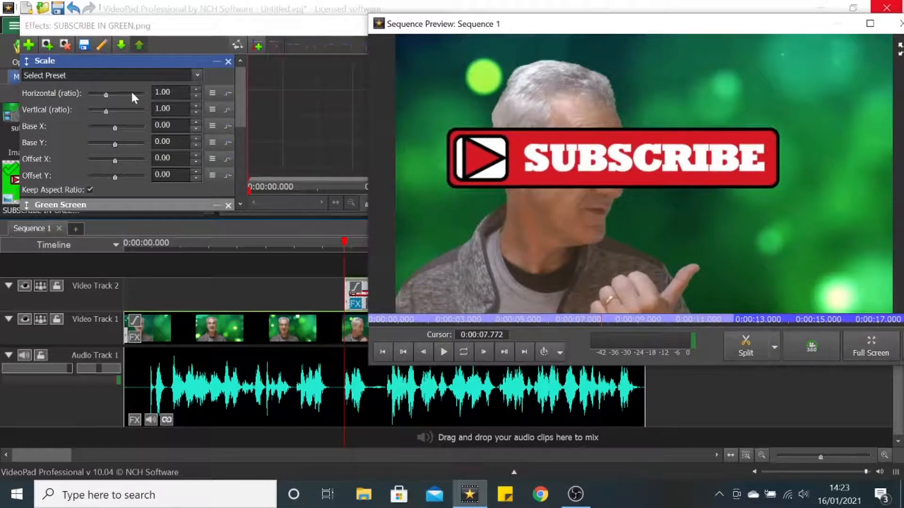
Shrink the subscribe image to a horizontal and vertical scale ratio of 0.60, keeping its aspect ratio
drag(132, 93, 130, 93)
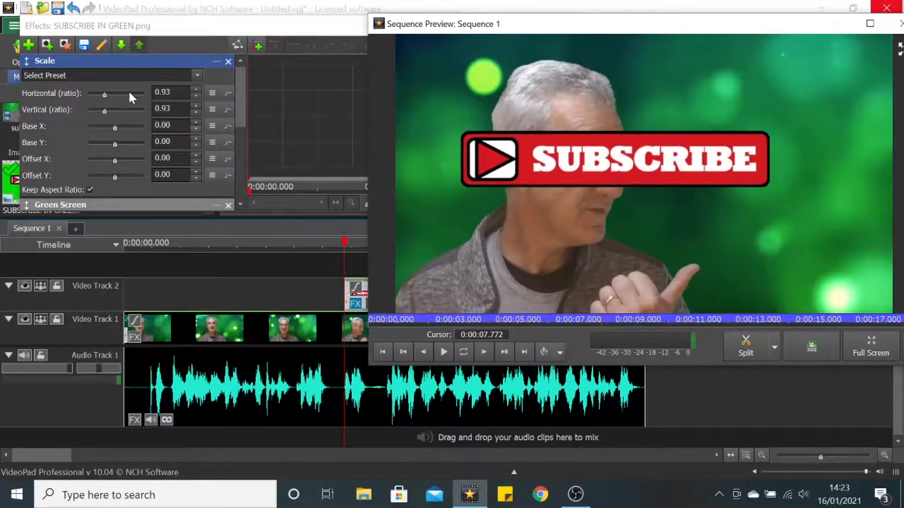
scroll(130, 93, down, 1)
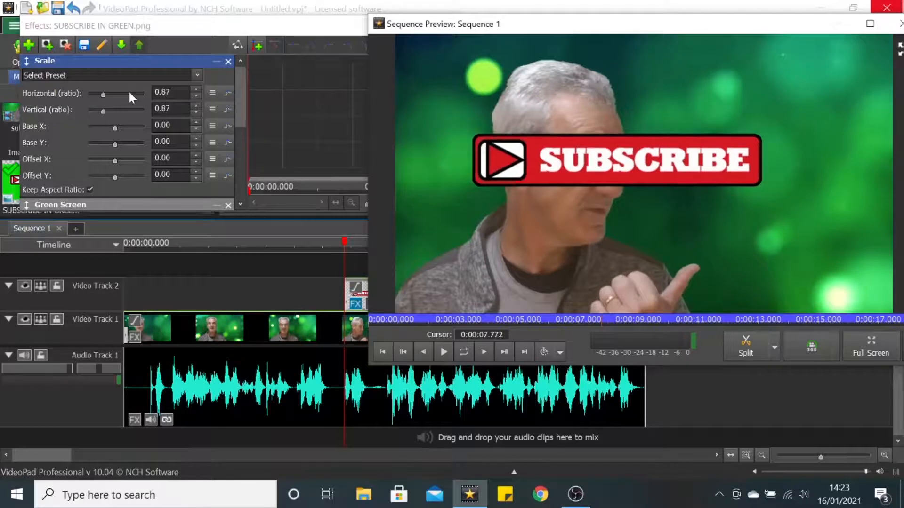
scroll(129, 93, down, 1)
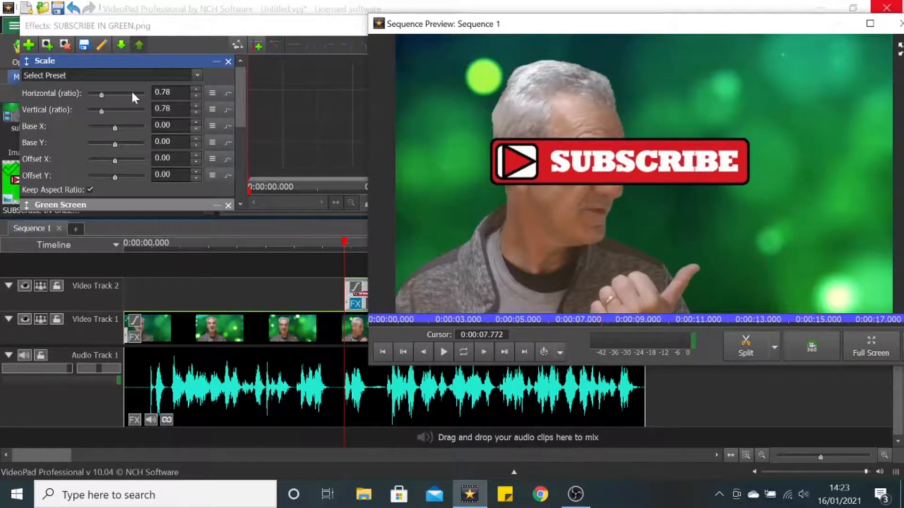
scroll(131, 93, down, 1)
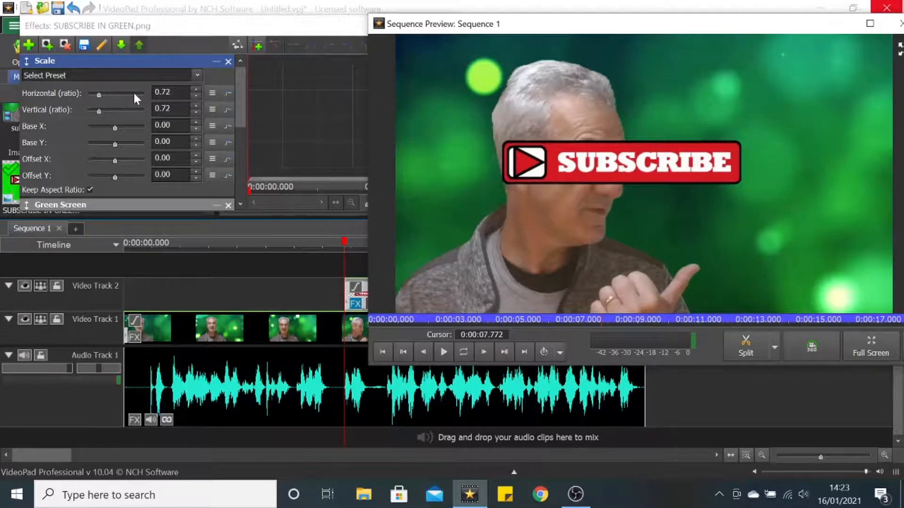
scroll(135, 94, down, 2)
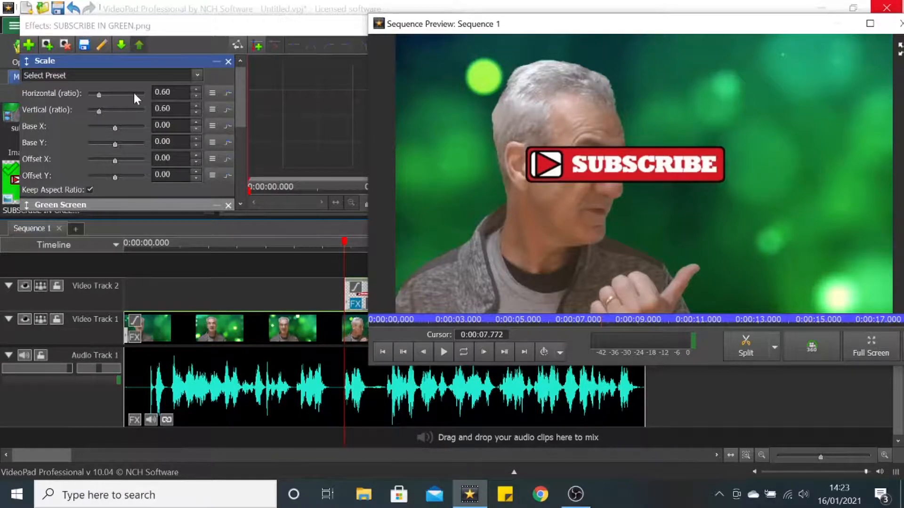